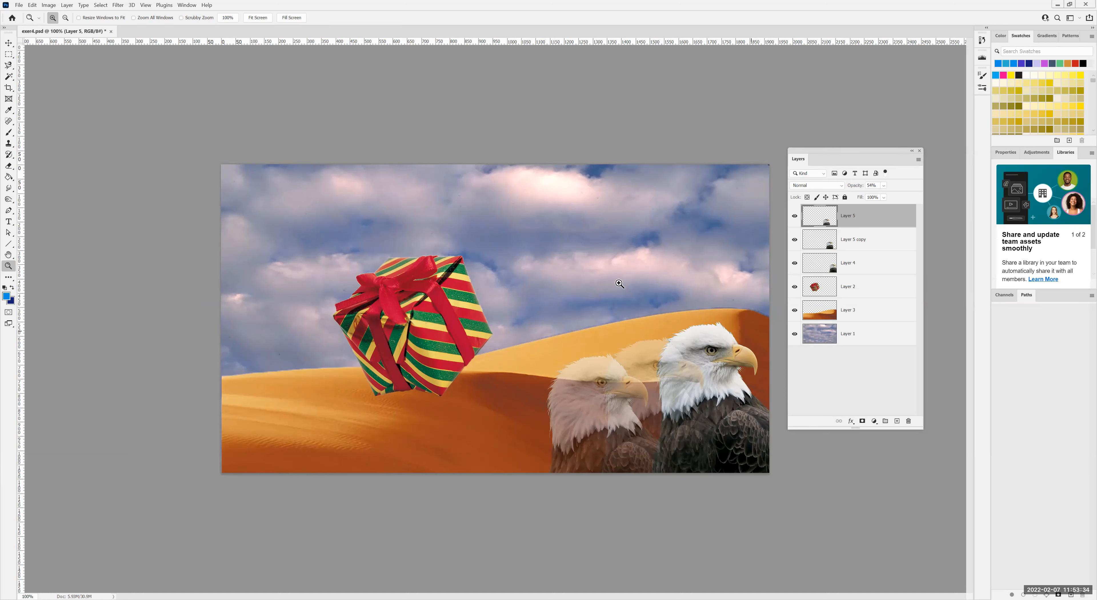
# Step: Duplicate the image as exer4 copy, keeping its separate layers
pyautogui.click(53, 5)
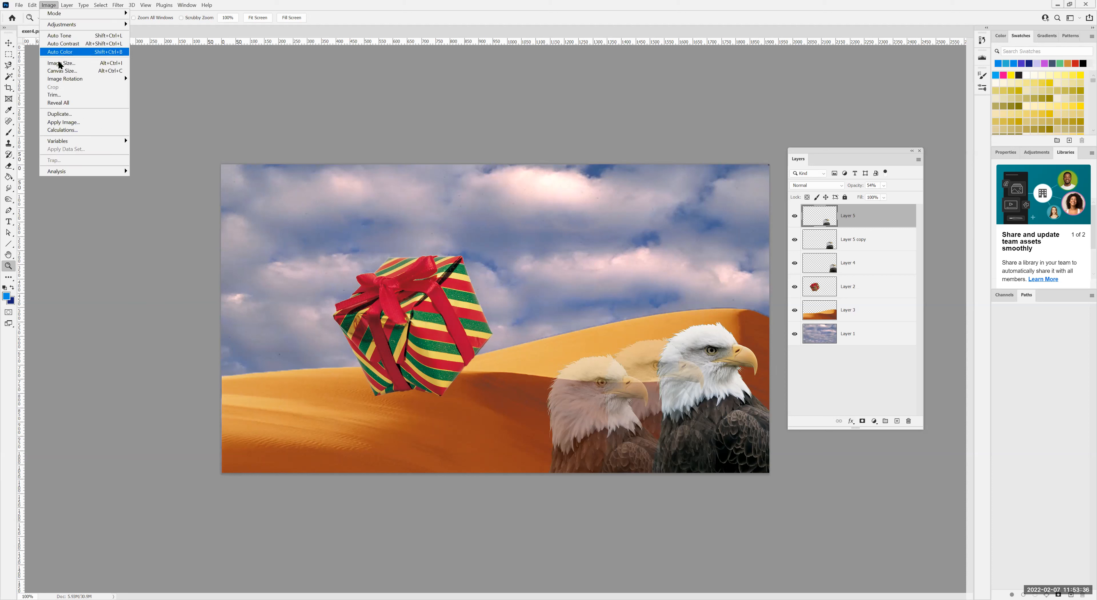
pyautogui.click(60, 113)
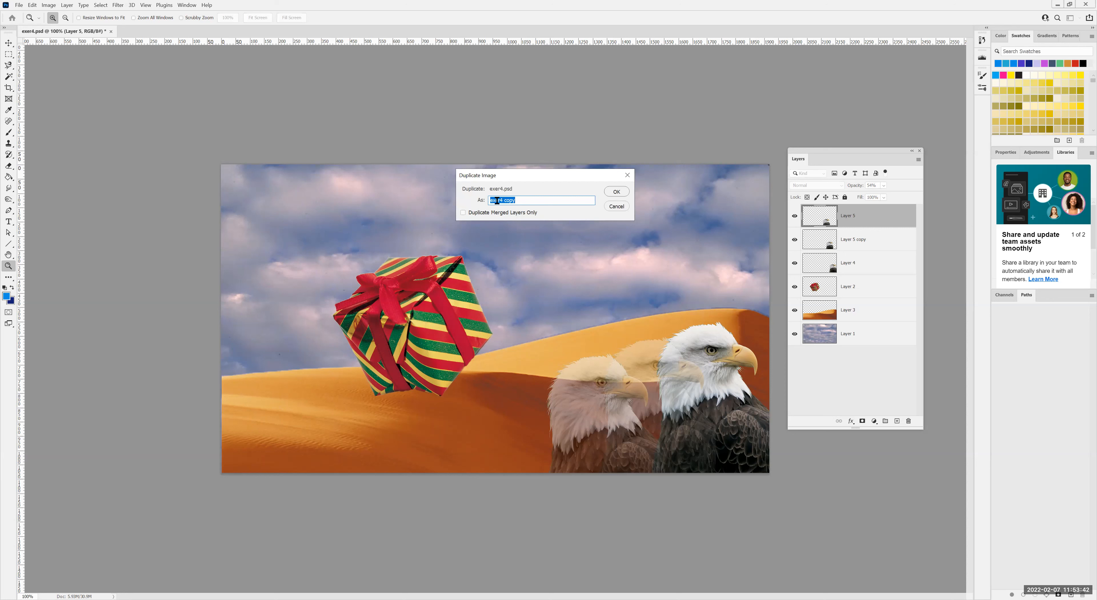
pyautogui.click(615, 192)
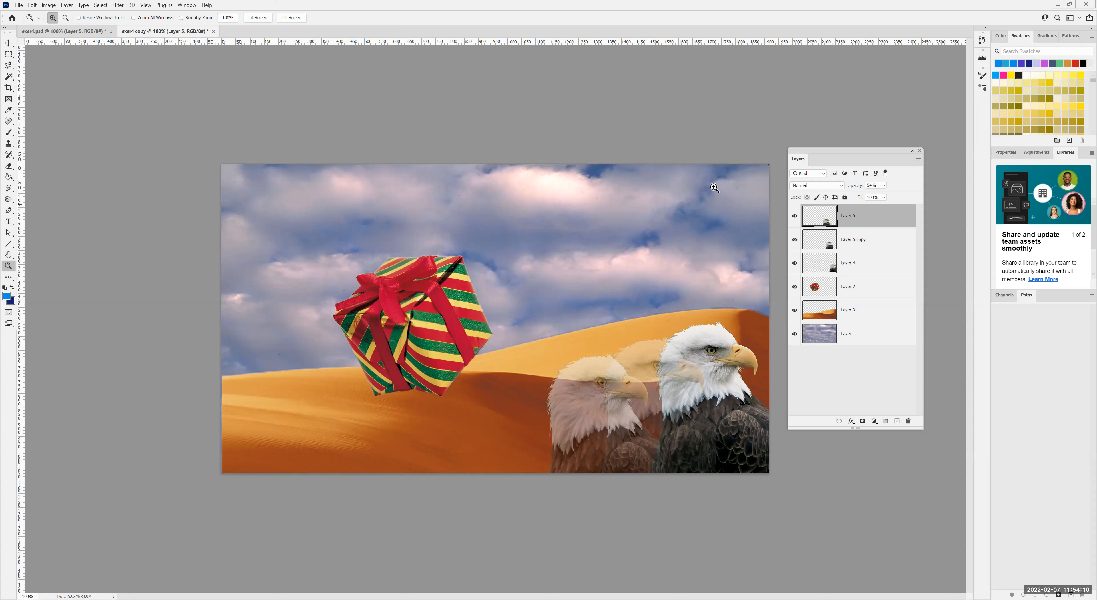
# Step: Flatten all layers of the duplicated image into a single background layer
pyautogui.click(918, 160)
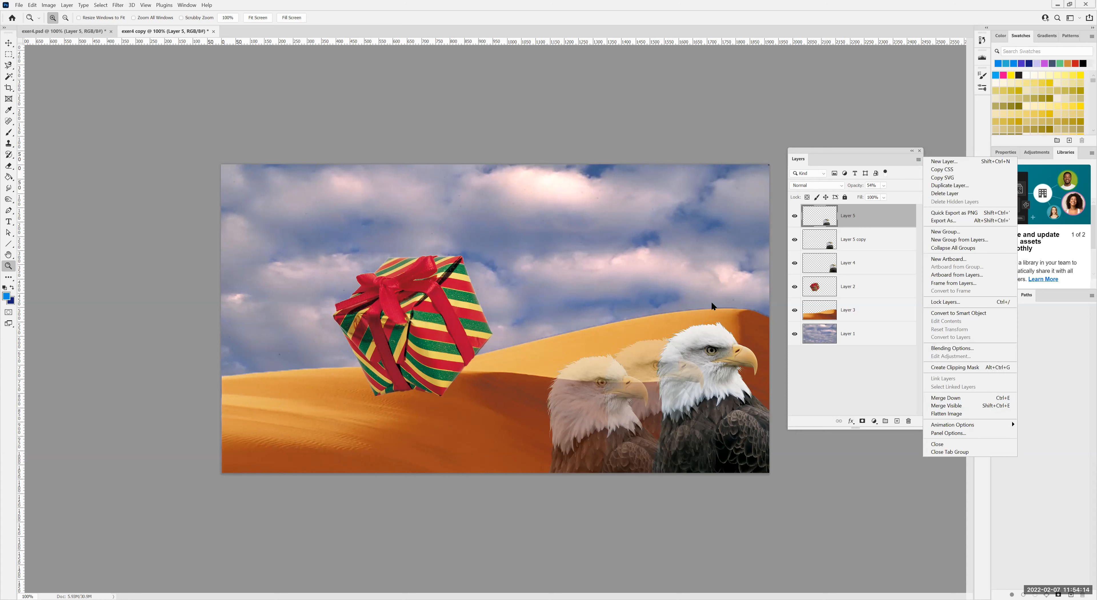
pyautogui.click(69, 8)
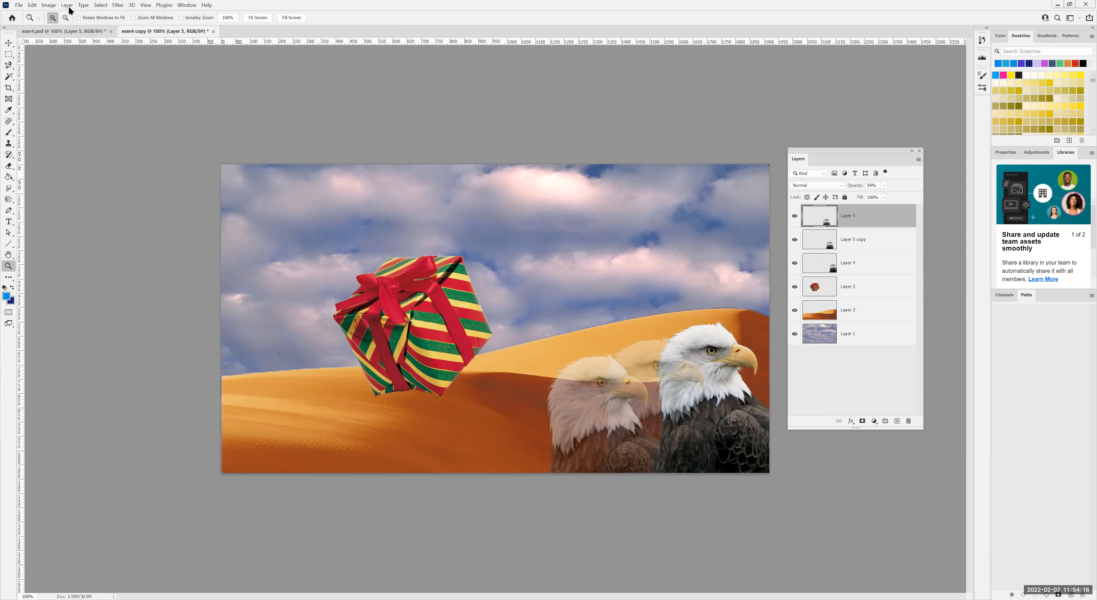
pyautogui.click(67, 5)
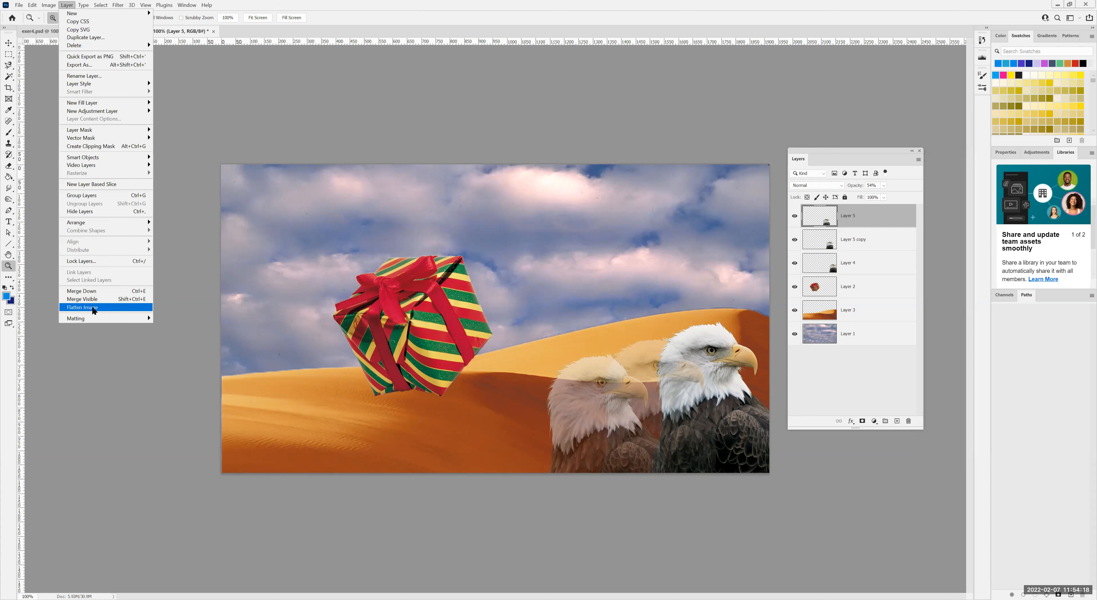
pyautogui.click(94, 308)
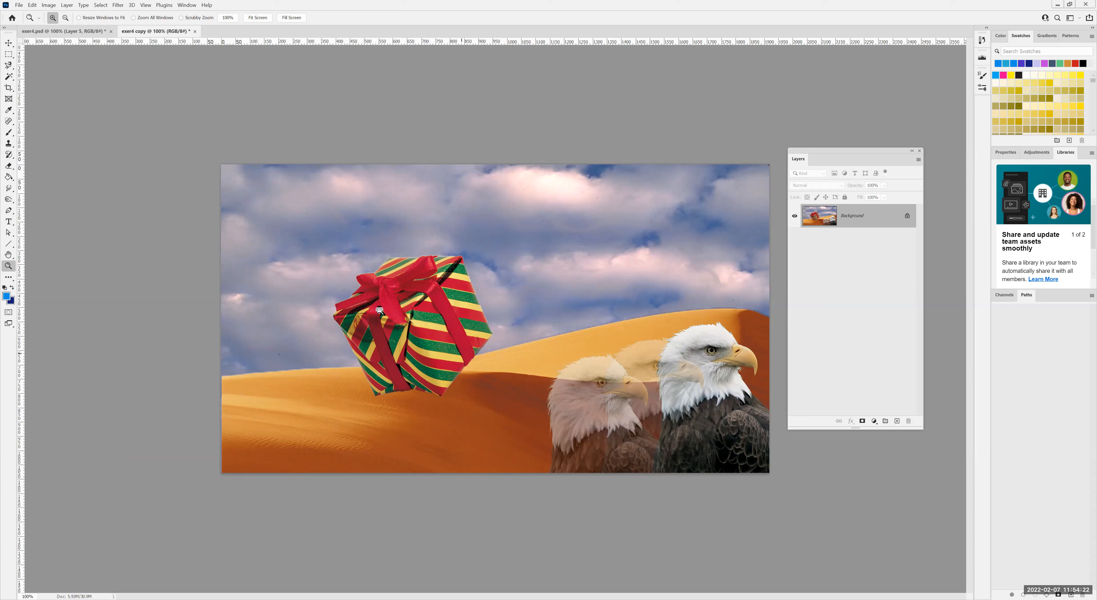
# Step: Open the Filter Gallery and inspect the preview at 200%, returning to 100%
pyautogui.click(118, 5)
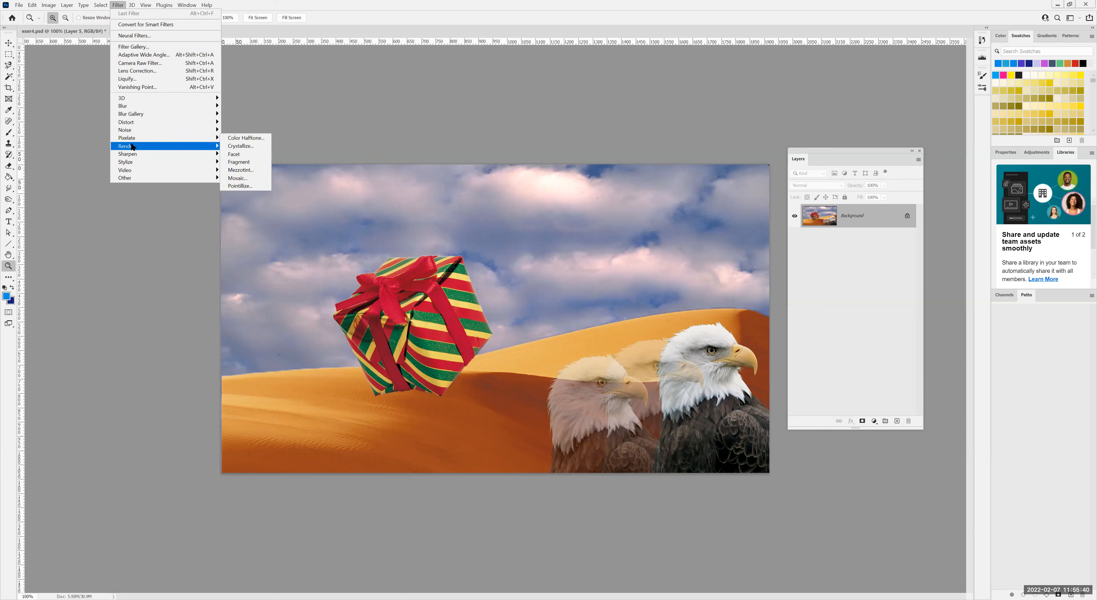
pyautogui.moveTo(133, 131)
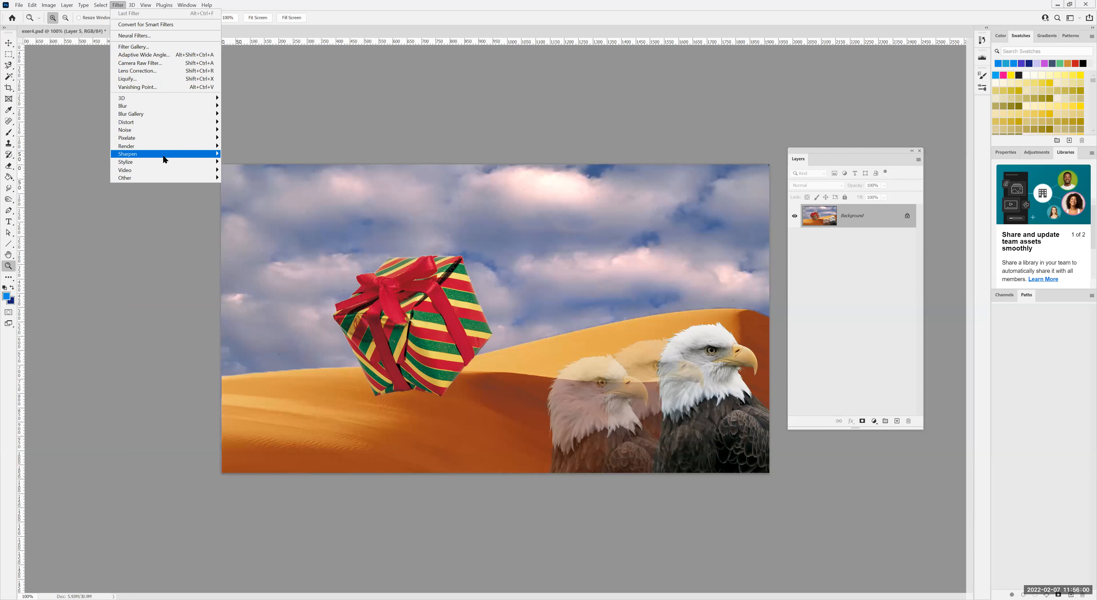
pyautogui.moveTo(158, 149)
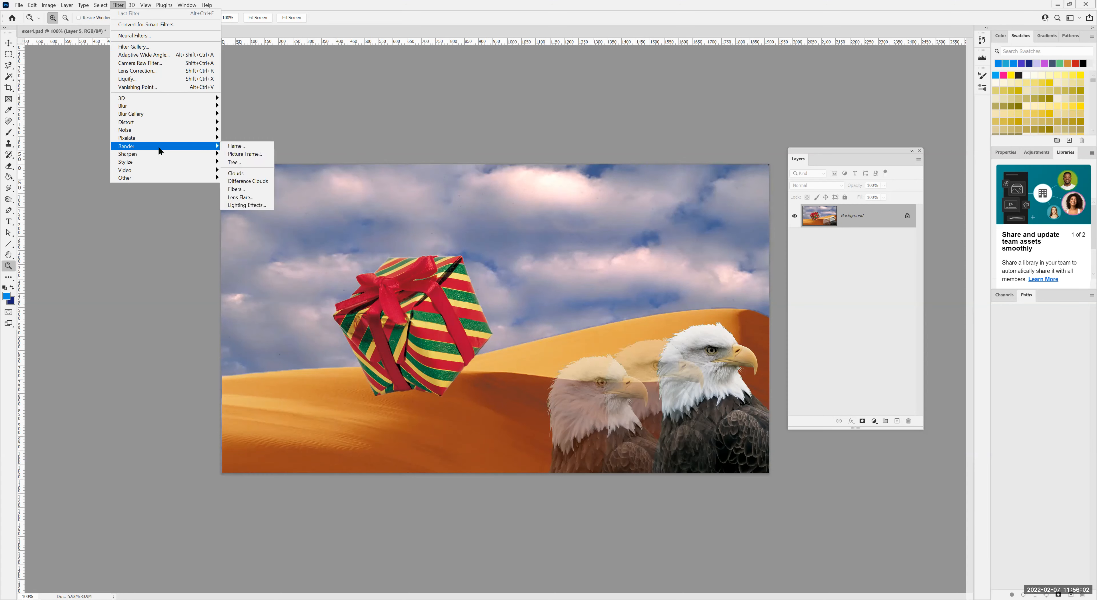
pyautogui.click(134, 45)
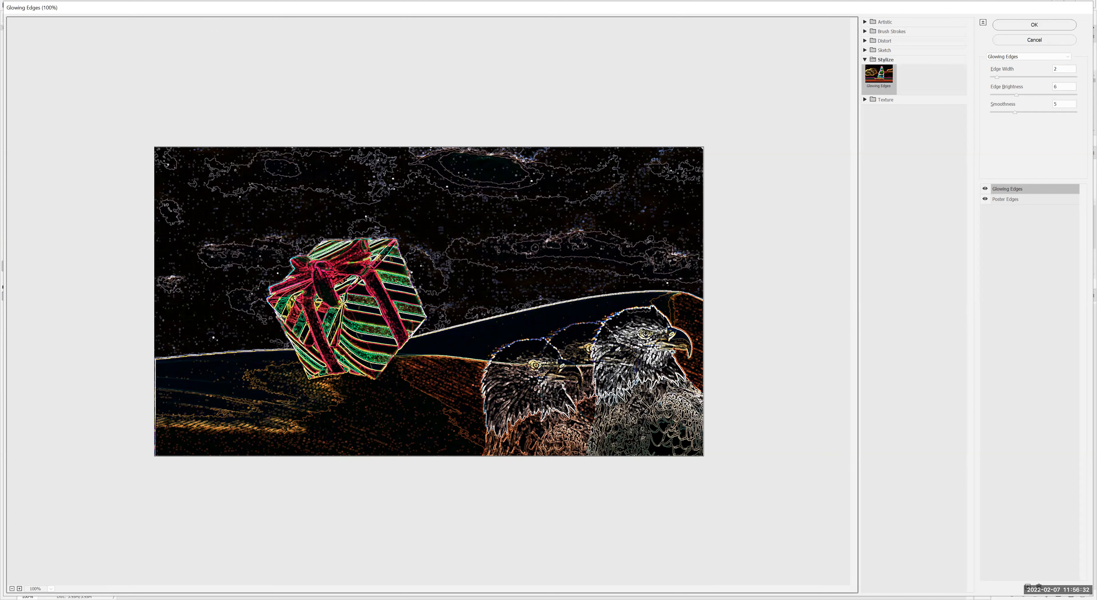
pyautogui.click(19, 588)
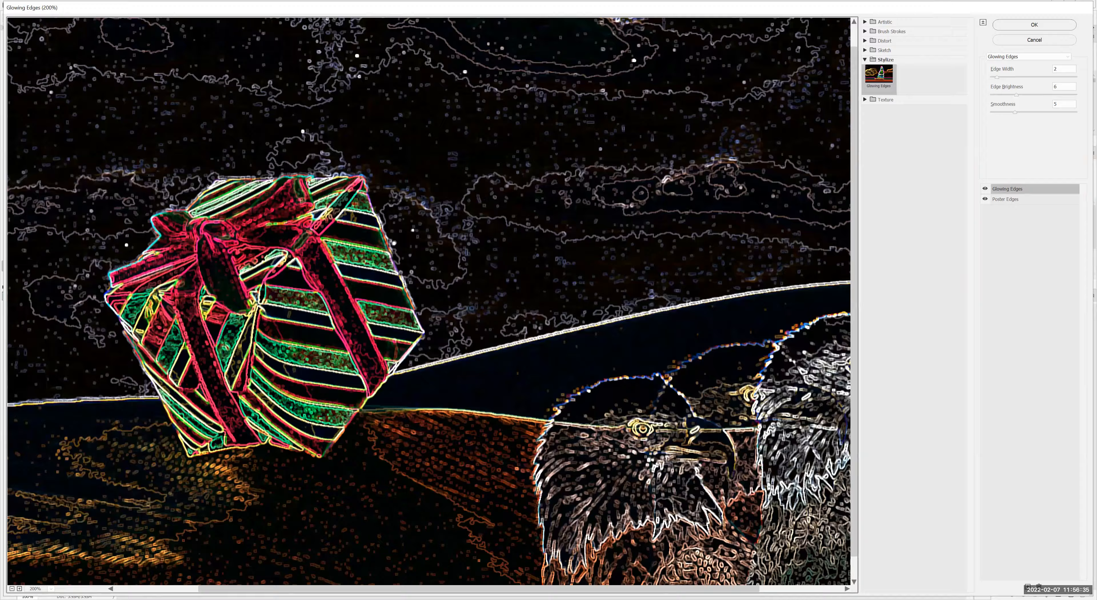
pyautogui.click(12, 589)
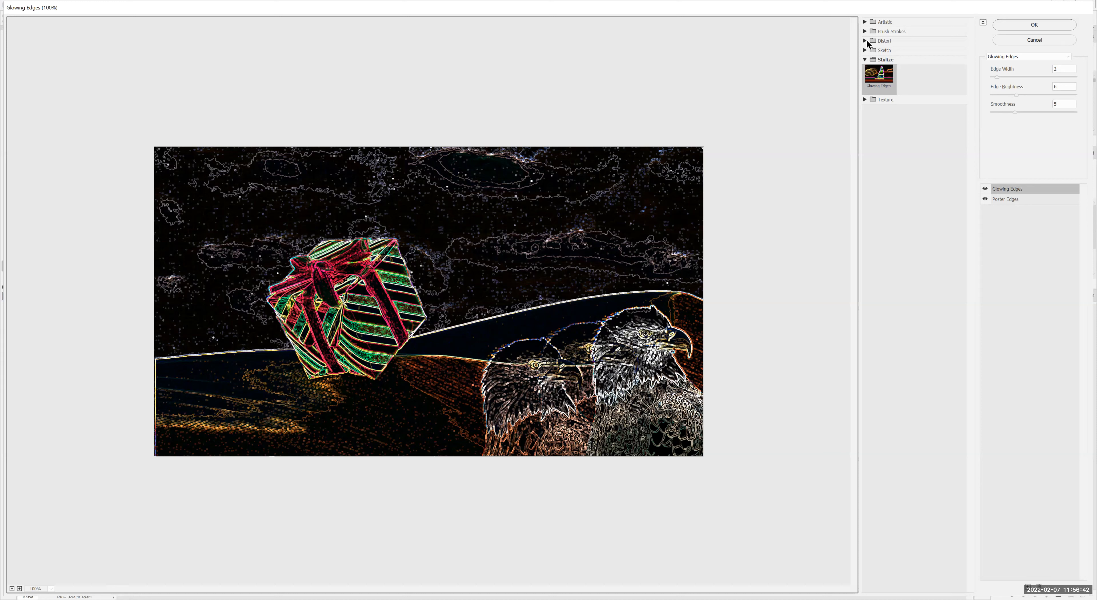
# Step: Replace the Glowing Edges effect with the Artistic Colored Pencil effect and delete the Poster Edges effect layer
pyautogui.click(864, 59)
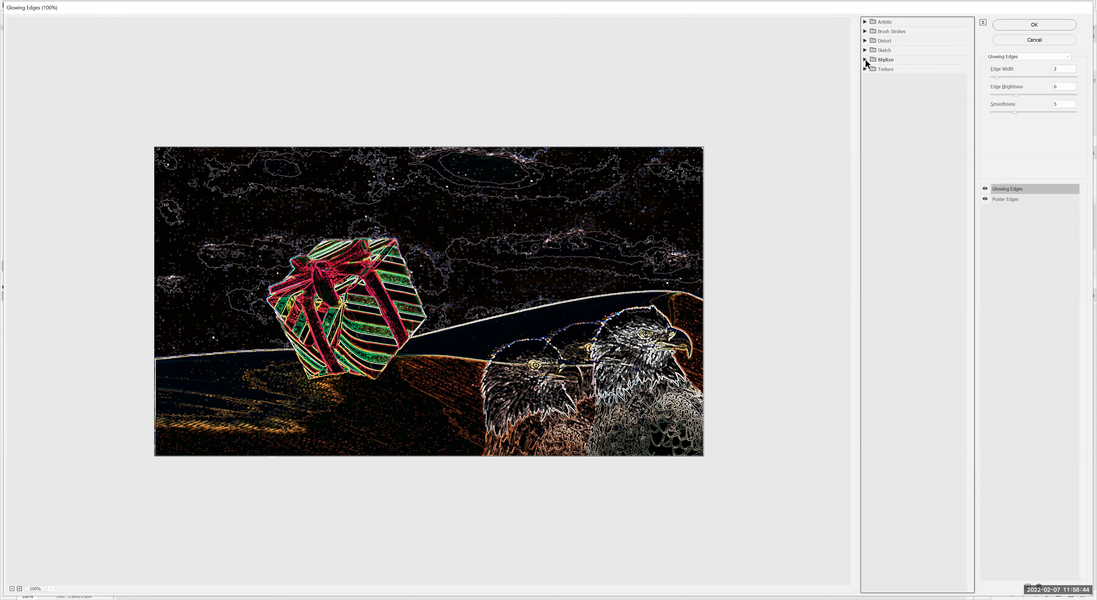
pyautogui.click(866, 23)
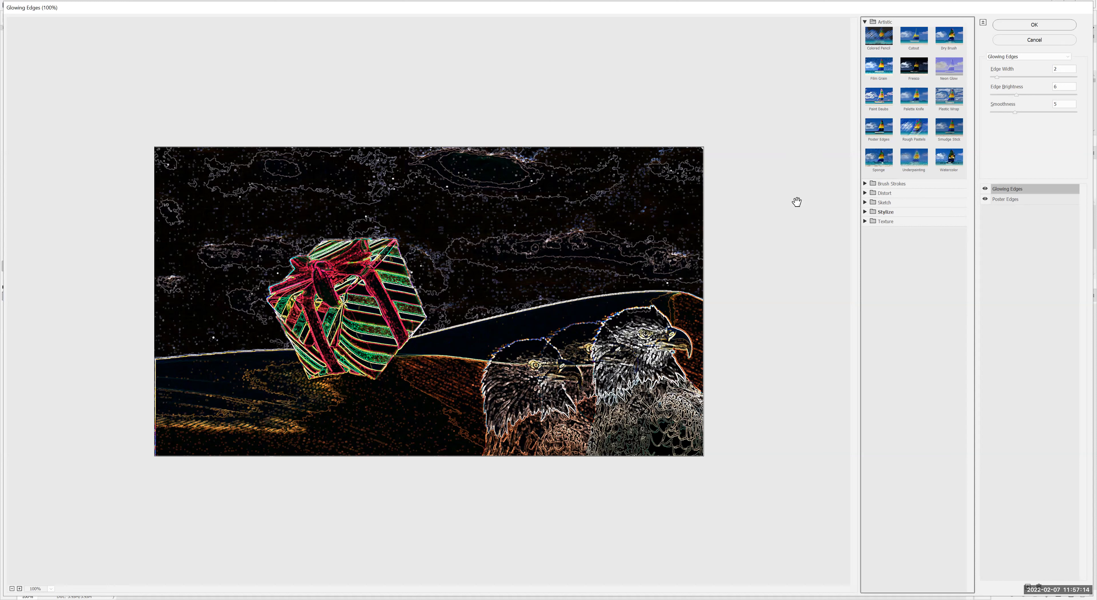
pyautogui.click(879, 38)
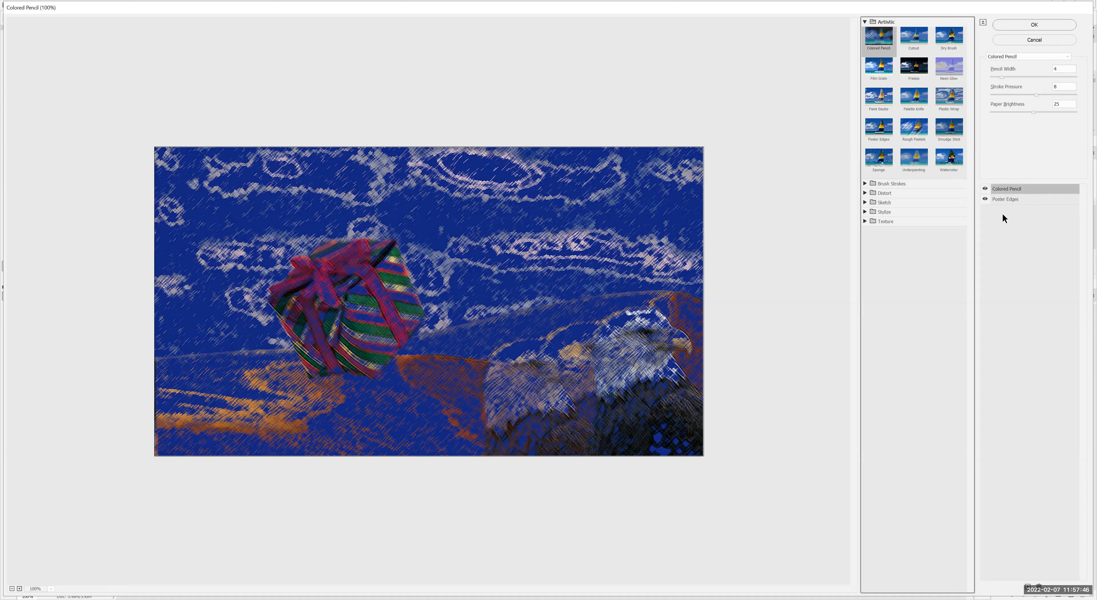
pyautogui.click(1003, 200)
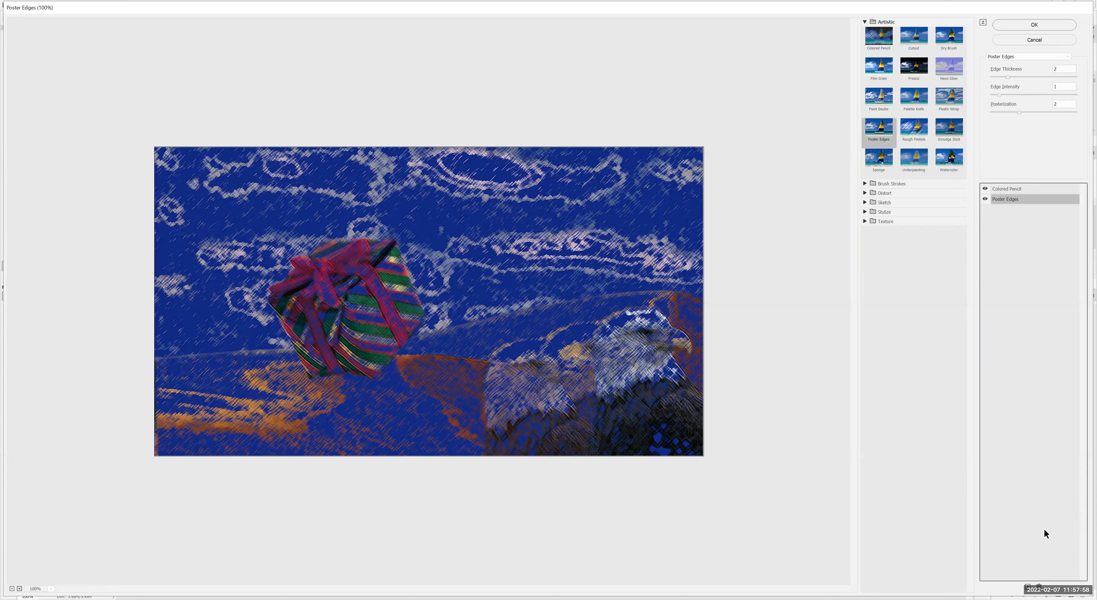
pyautogui.click(1039, 586)
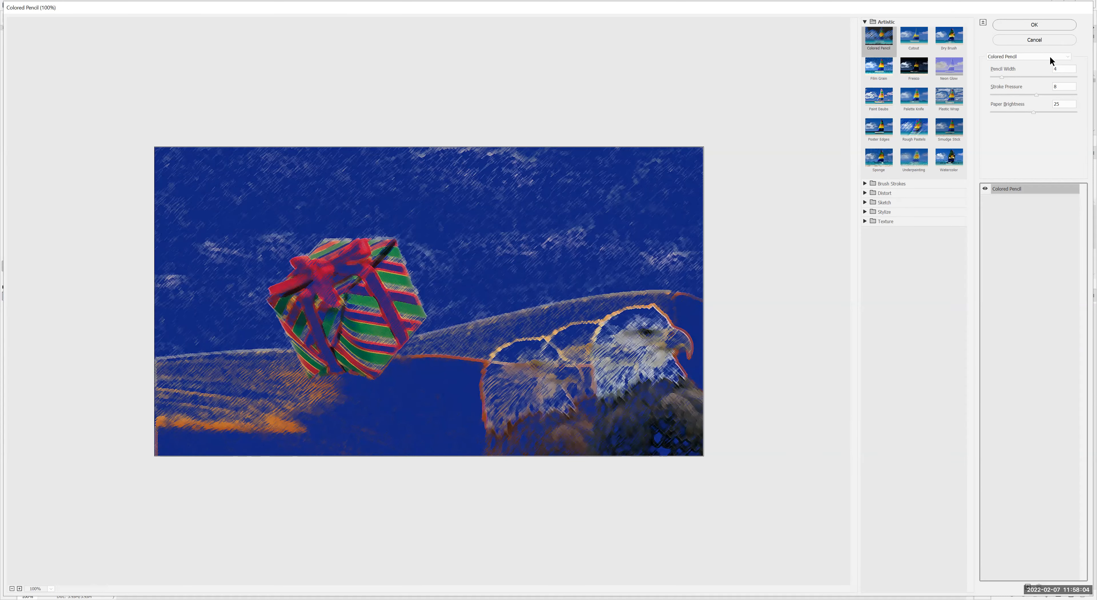
# Step: Try Colored Pencil with a pencil width of 9 and lower stroke pressure, and preview Palette Knife, Rough Pastels, Underpainting and Sponge
pyautogui.moveTo(1006, 76)
pyautogui.mouseDown()
pyautogui.moveTo(1018, 77)
pyautogui.moveTo(1007, 94)
pyautogui.moveTo(1029, 95)
pyautogui.moveTo(1009, 94)
pyautogui.mouseUp()
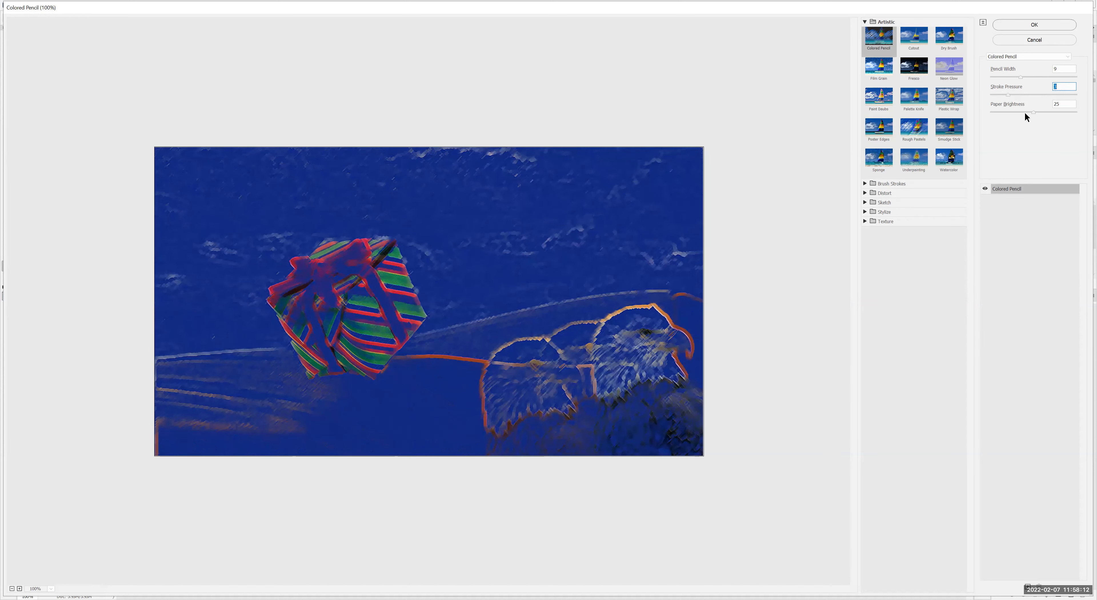
pyautogui.moveTo(1033, 112); pyautogui.dragTo(1035, 112)
pyautogui.click(909, 100)
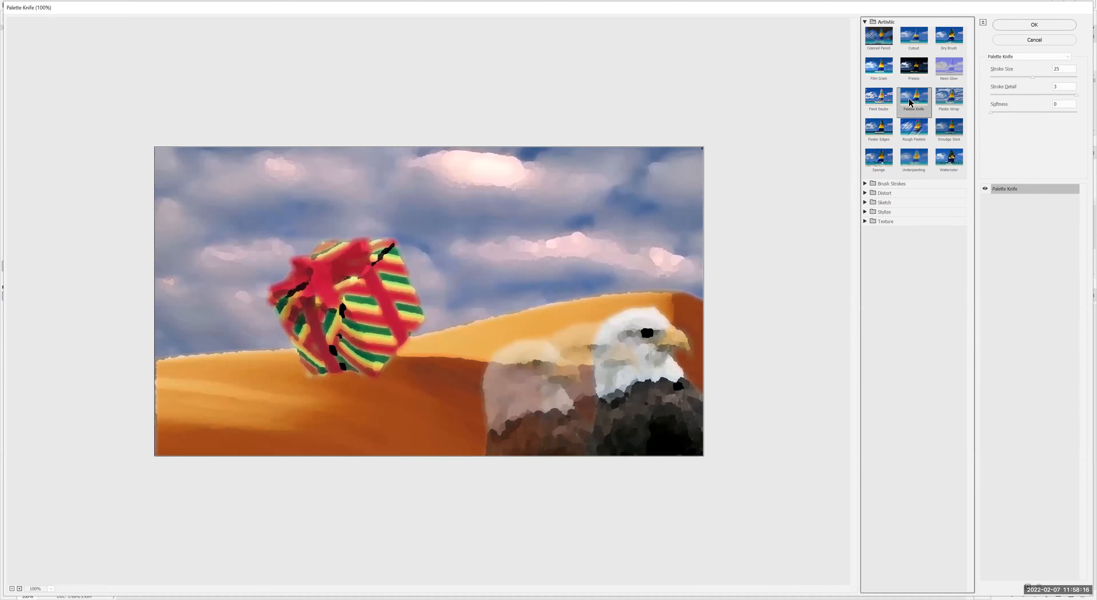
pyautogui.click(910, 136)
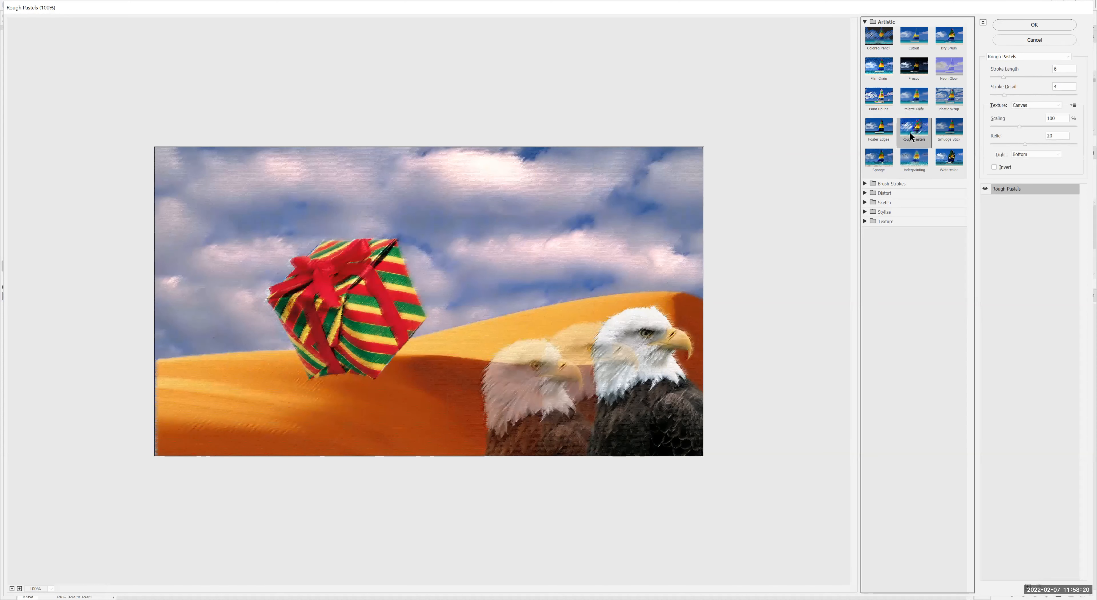
pyautogui.click(905, 164)
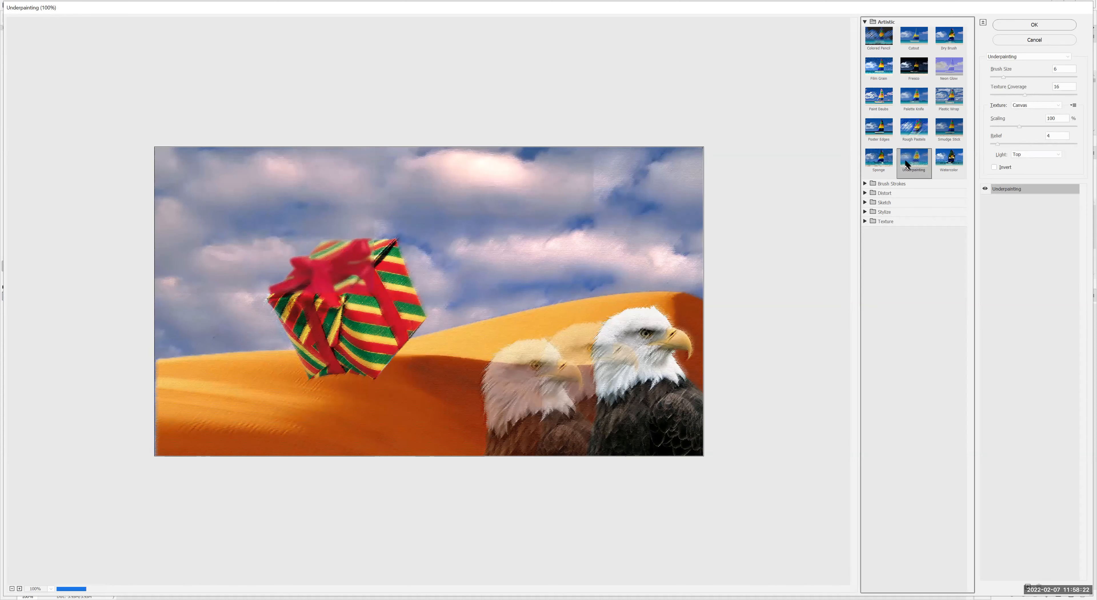
pyautogui.click(873, 165)
# Step: Apply the Poster Edges filter with edge thickness 2, edge intensity 1 and posterization 2
pyautogui.click(873, 135)
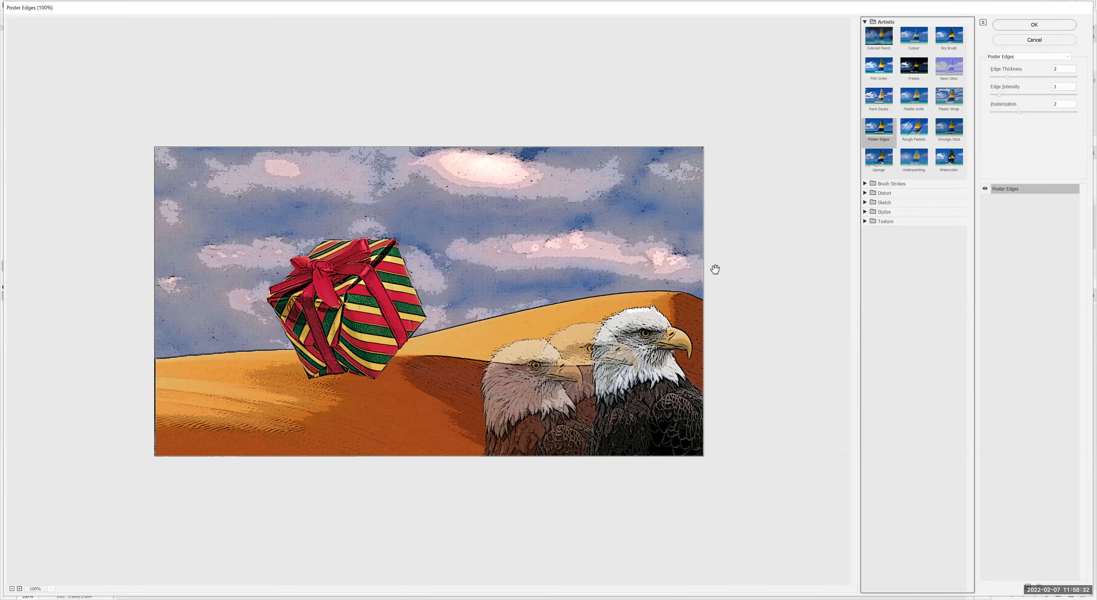
pyautogui.click(1007, 24)
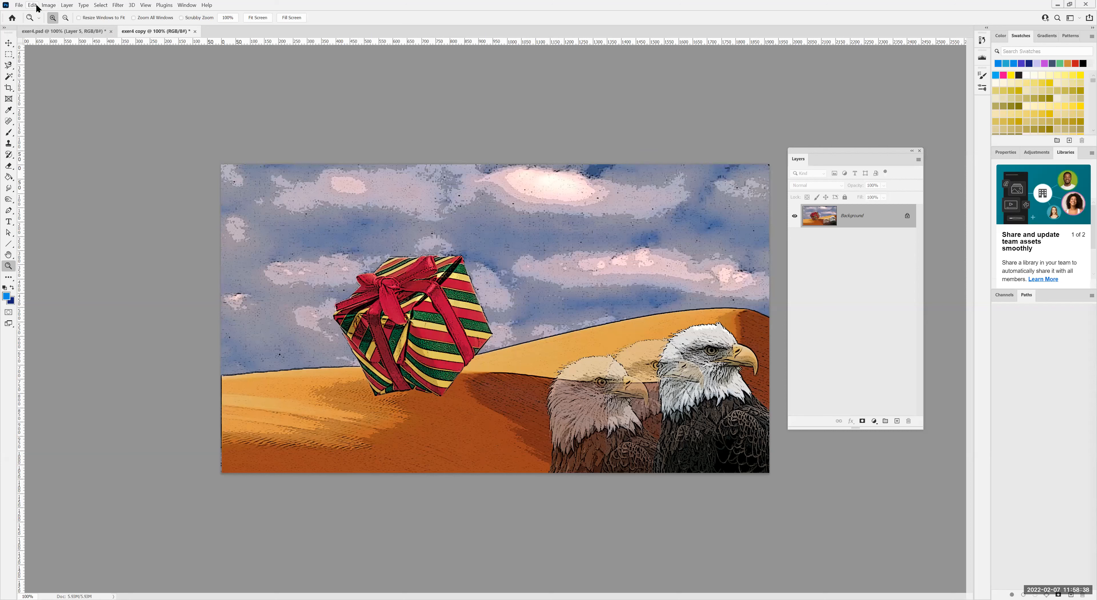
# Step: Try fading the applied Filter Gallery effect to 73% opacity
pyautogui.click(33, 5)
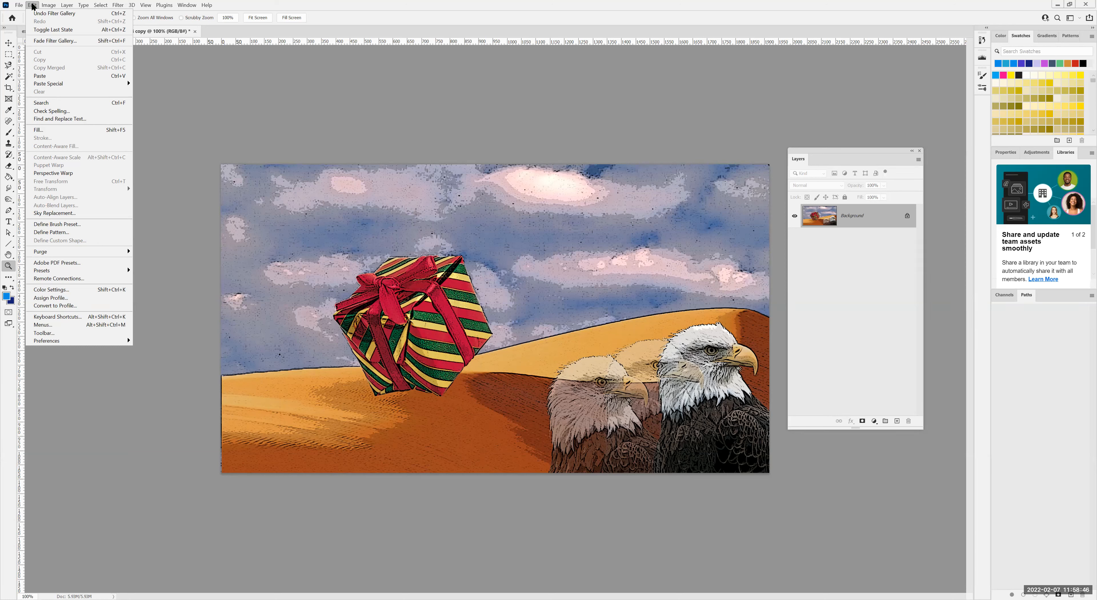
pyautogui.click(39, 41)
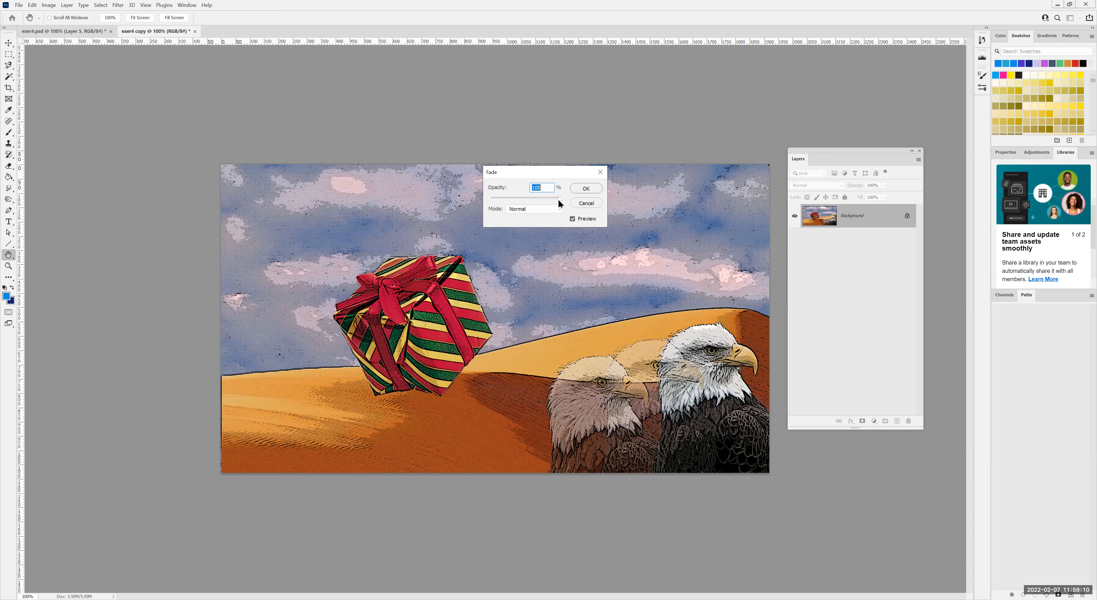
pyautogui.moveTo(547, 199); pyautogui.dragTo(510, 199)
pyautogui.click(534, 199)
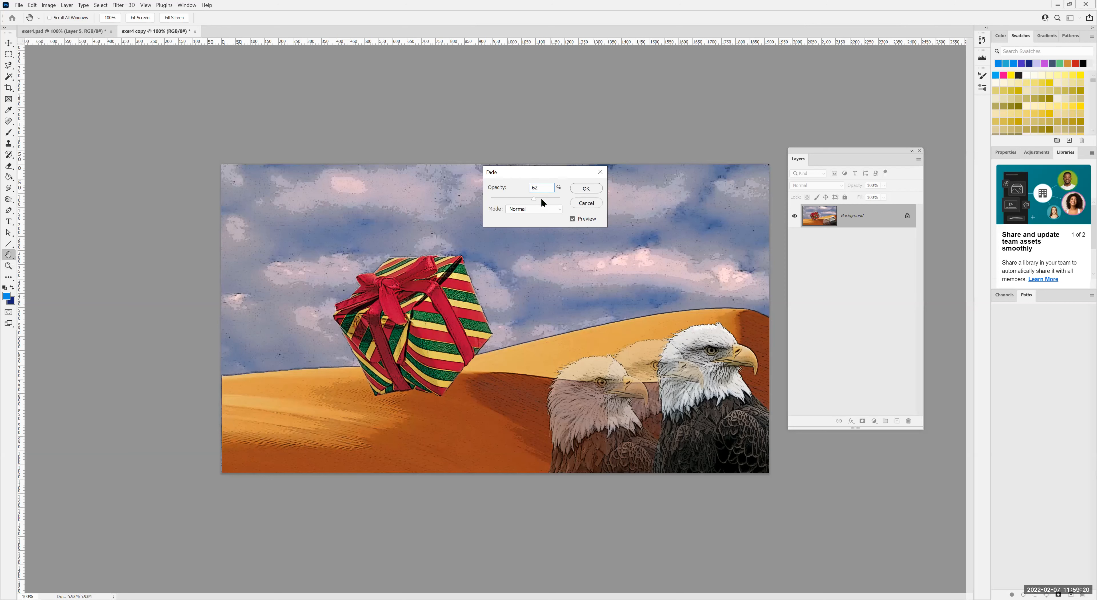
pyautogui.click(541, 199)
# Step: Try the Darken, Color Burn, Lighten, Lighter Color, Soft Light, Vivid Light and Dissolve modes on the fade, and cancel it
pyautogui.click(537, 208)
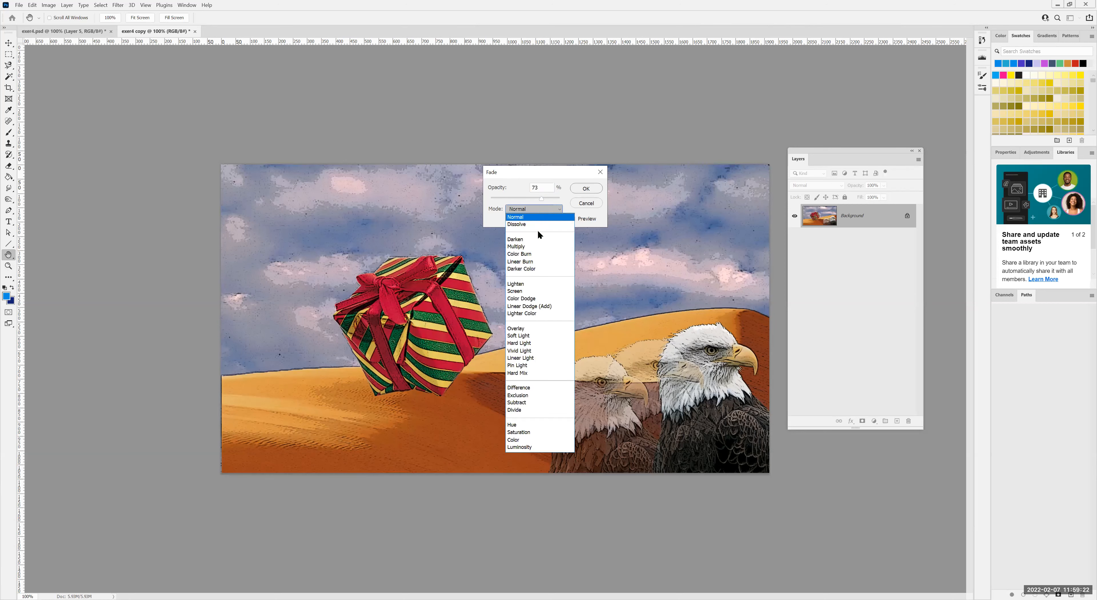
pyautogui.click(535, 239)
pyautogui.click(531, 209)
pyautogui.click(535, 254)
pyautogui.click(530, 211)
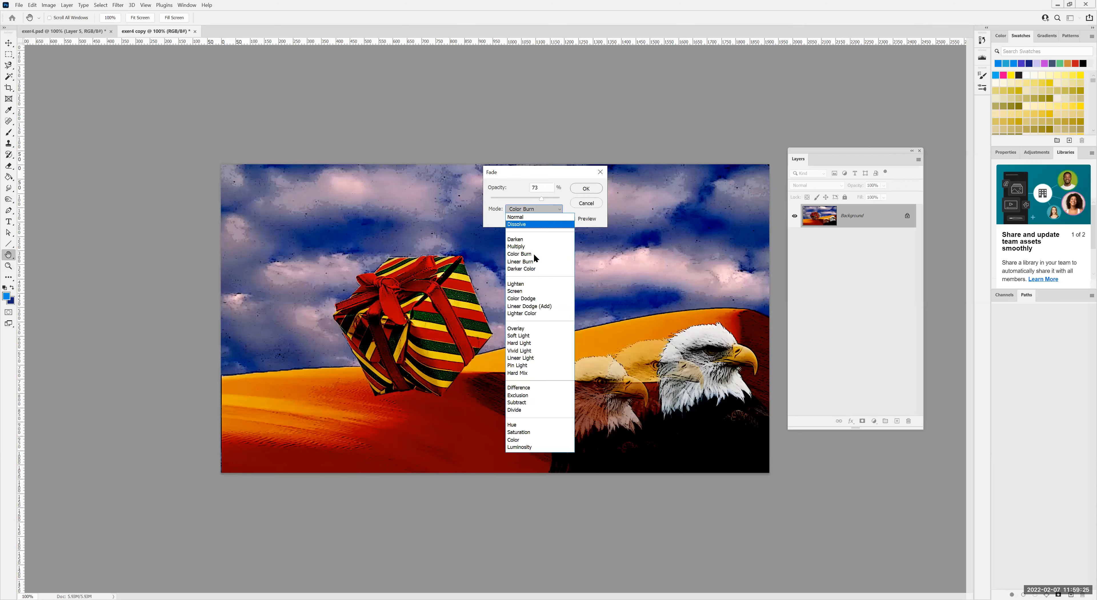
pyautogui.click(530, 285)
pyautogui.click(524, 210)
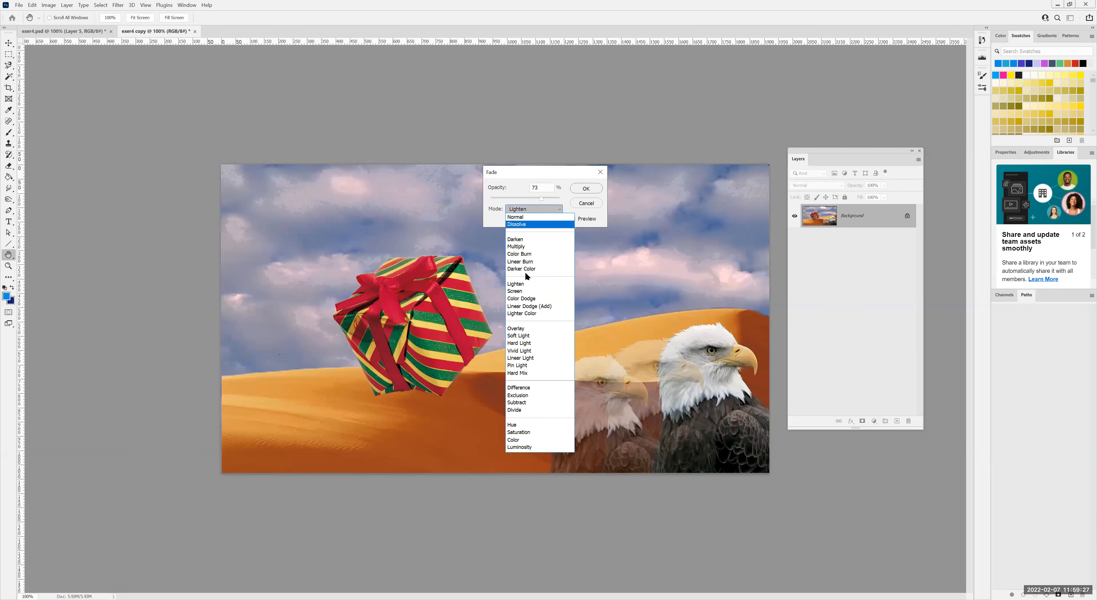
pyautogui.click(527, 316)
pyautogui.click(534, 211)
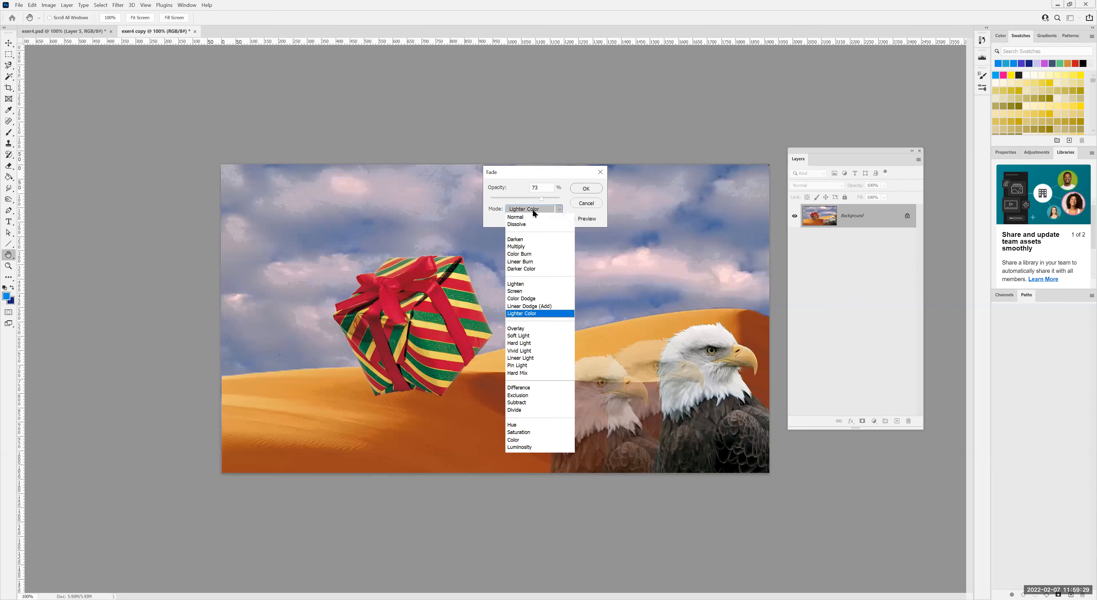
pyautogui.click(520, 337)
pyautogui.click(525, 211)
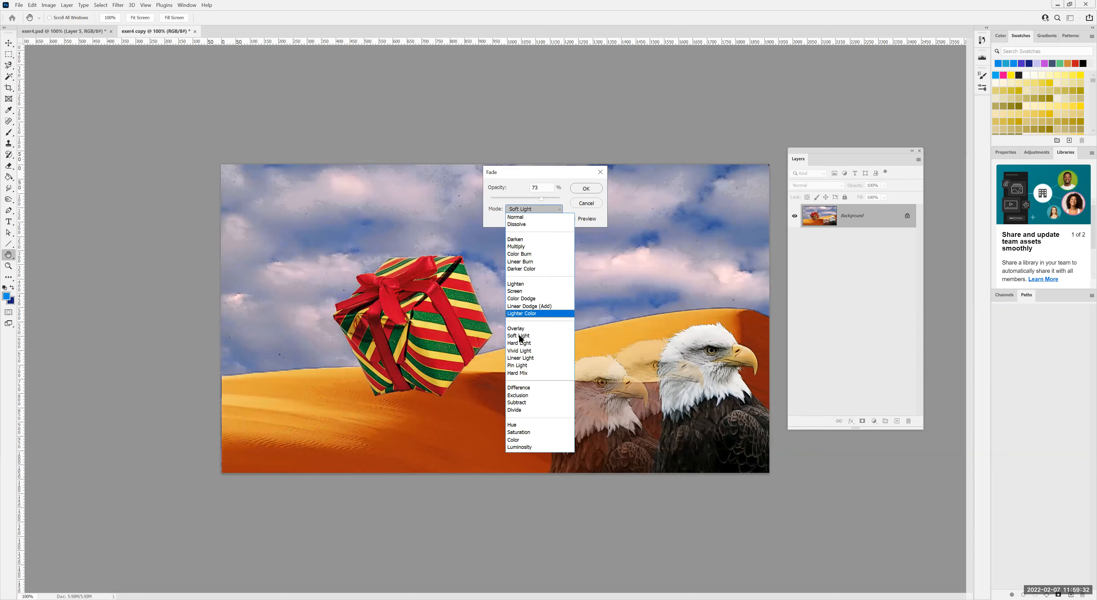
pyautogui.click(520, 351)
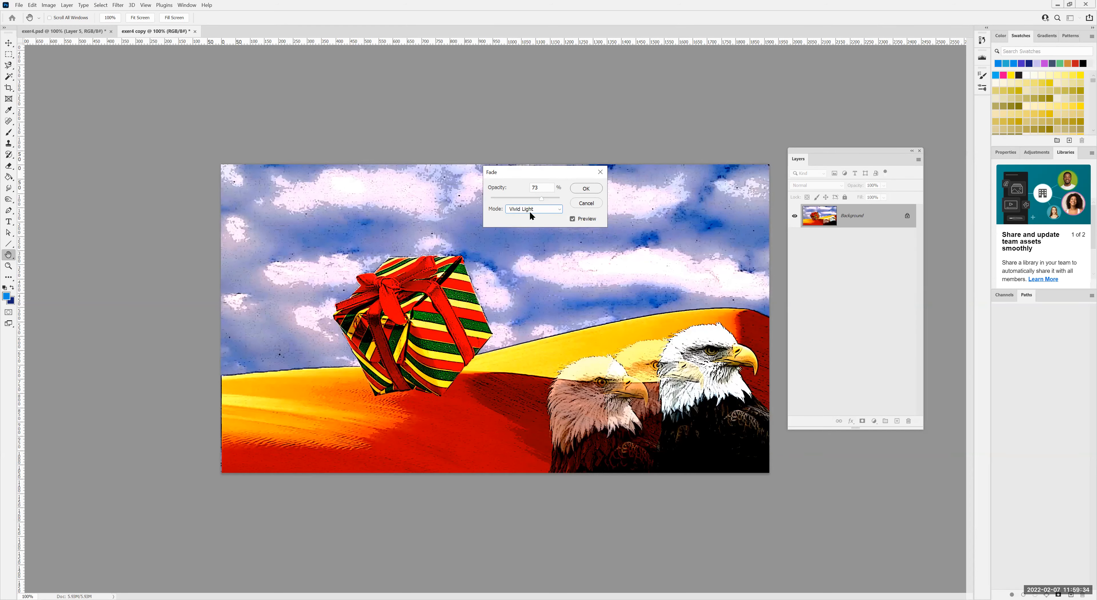
pyautogui.click(530, 215)
pyautogui.click(527, 225)
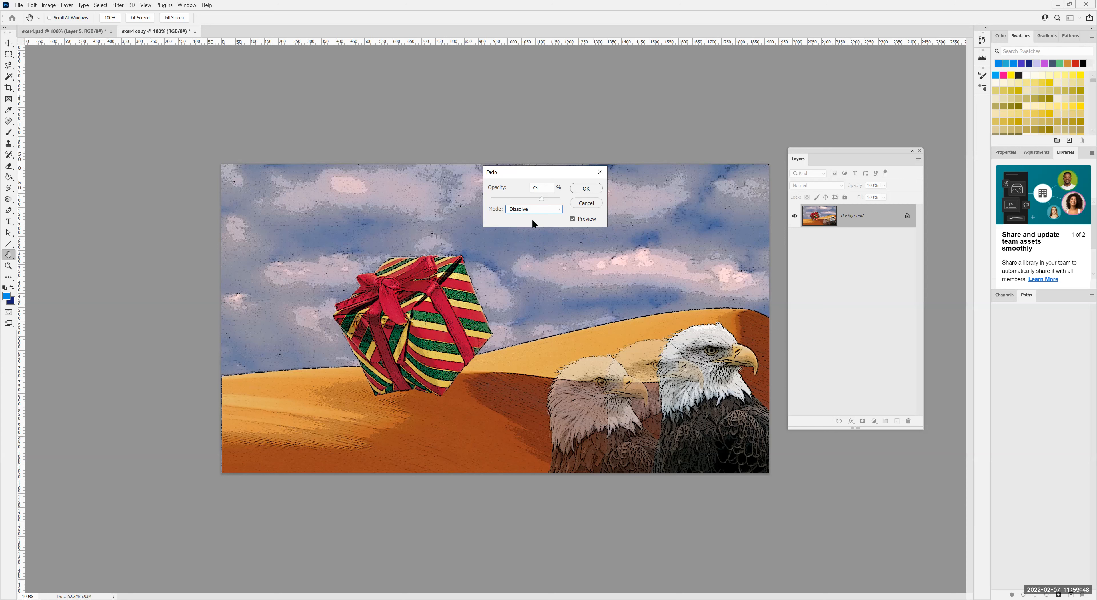
pyautogui.click(586, 203)
pyautogui.press('z')
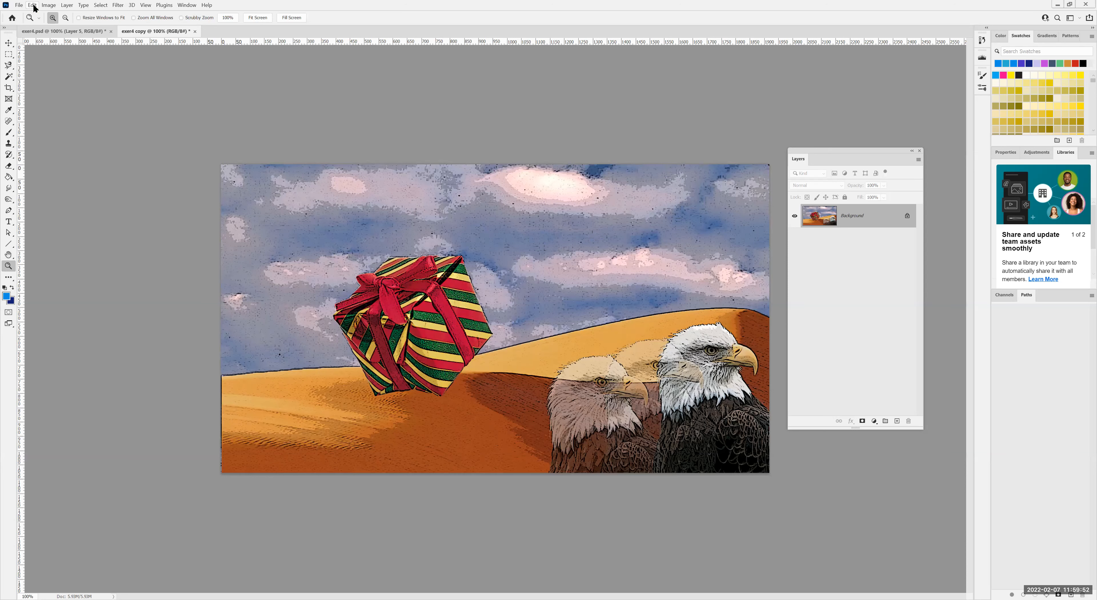
# Step: Undo the applied Filter Gallery effect and reopen the Filter Gallery for the flattened image
pyautogui.click(33, 5)
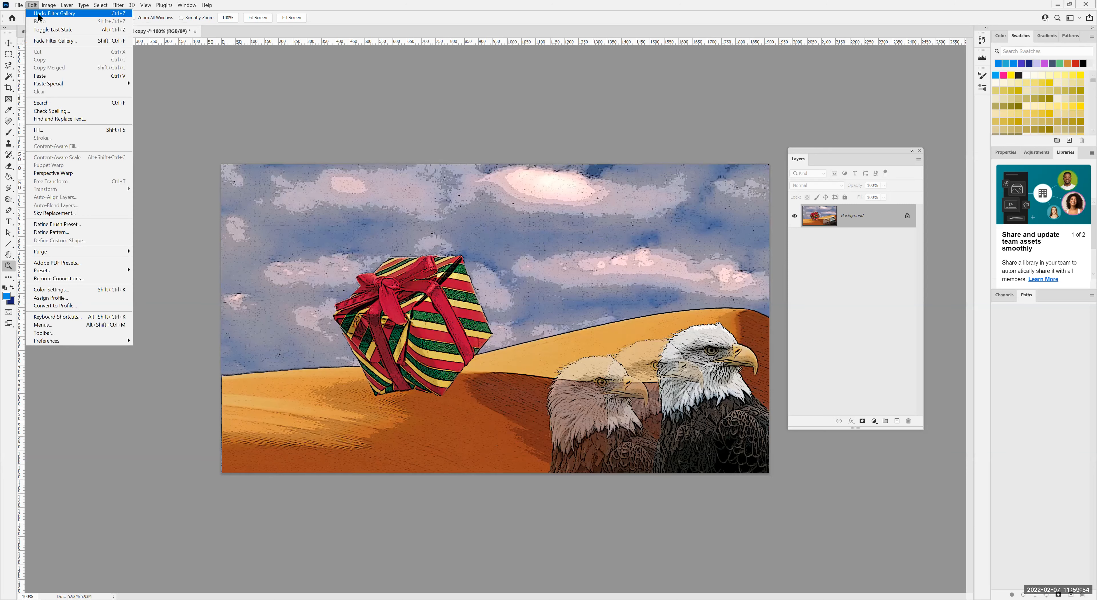
pyautogui.click(38, 14)
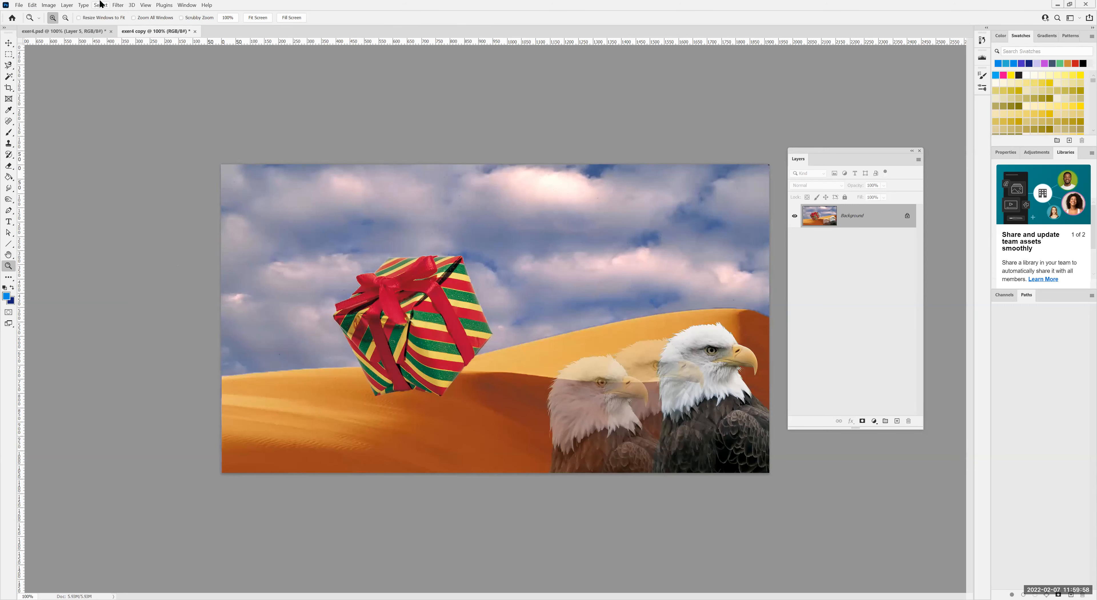
pyautogui.click(115, 5)
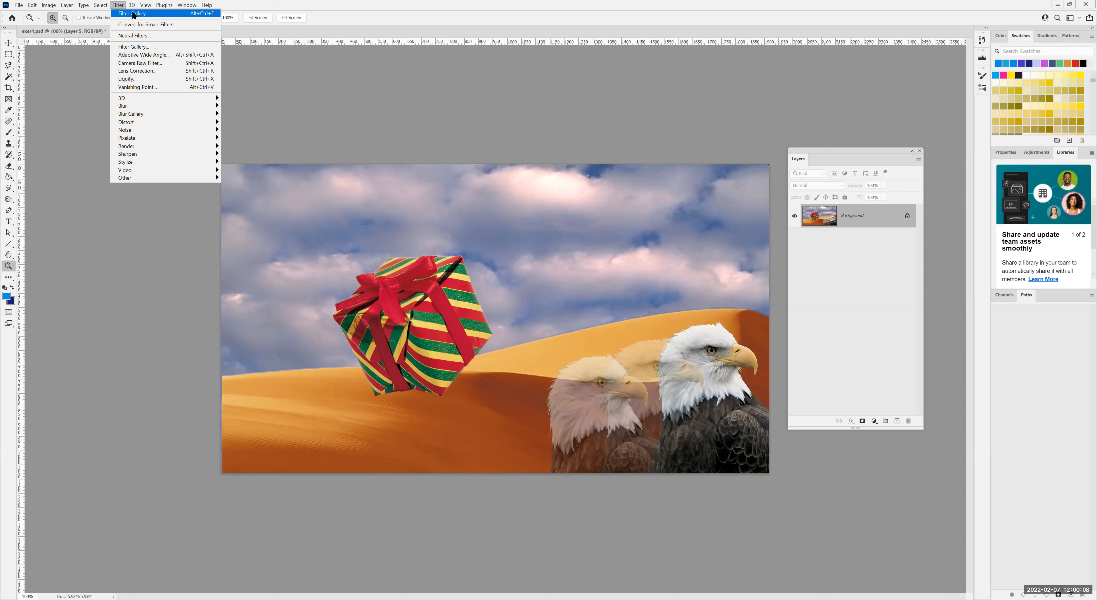
pyautogui.click(134, 47)
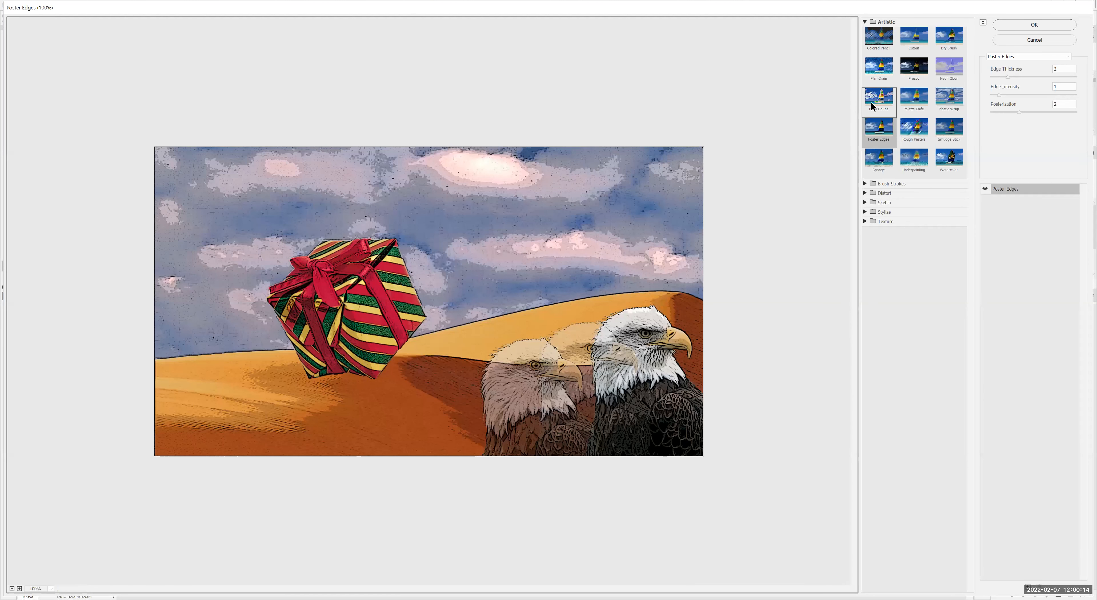
# Step: Preview the Paint Daubs, Sponge, Underpainting and Watercolor artistic filters on the image
pyautogui.click(871, 102)
pyautogui.click(886, 163)
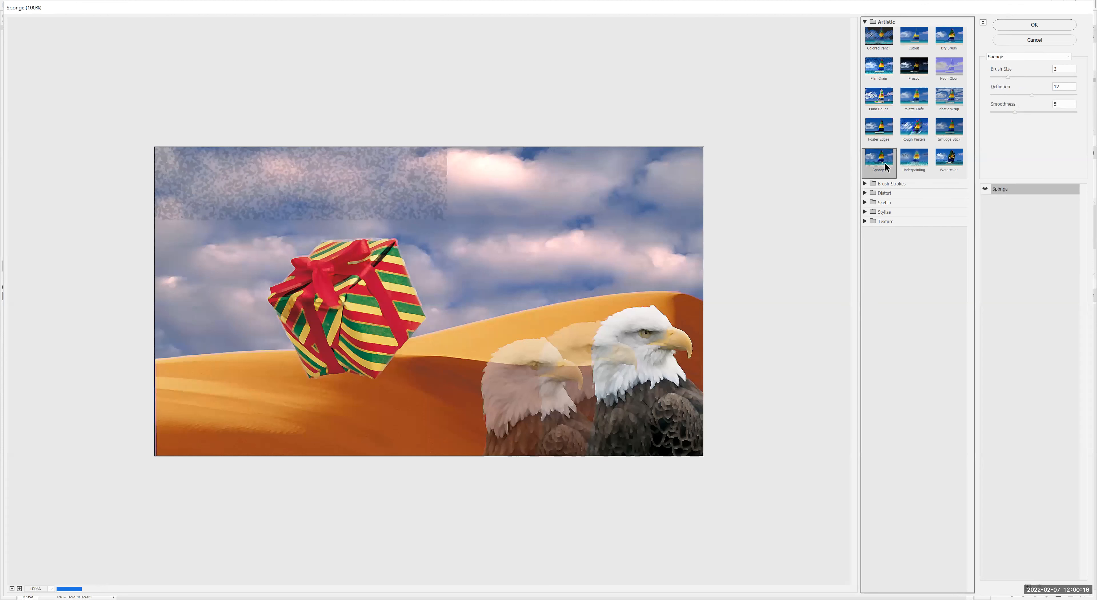
pyautogui.click(921, 166)
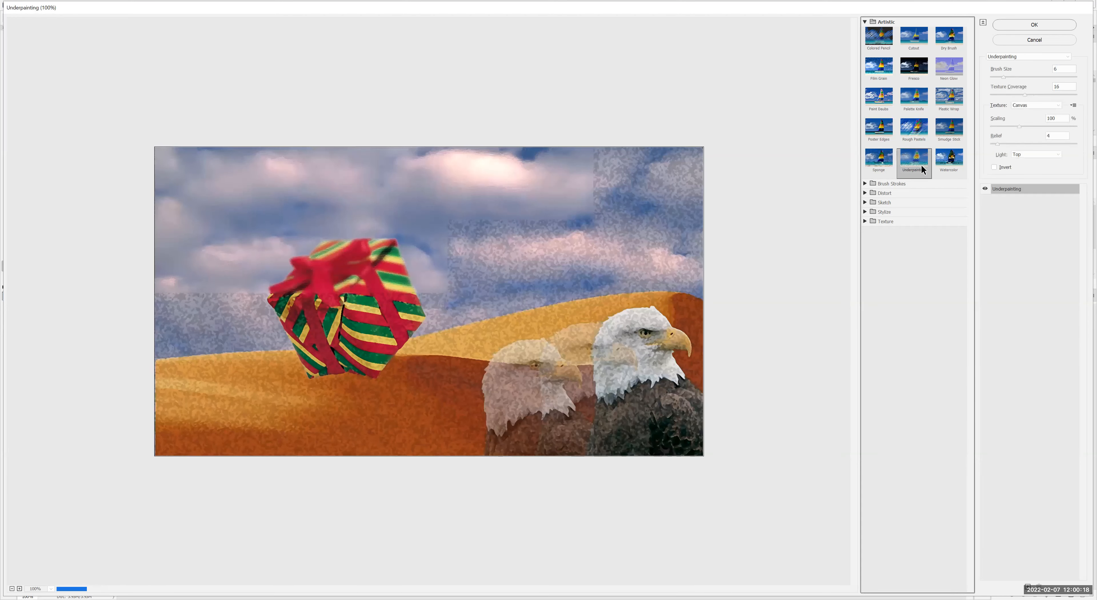
pyautogui.click(954, 167)
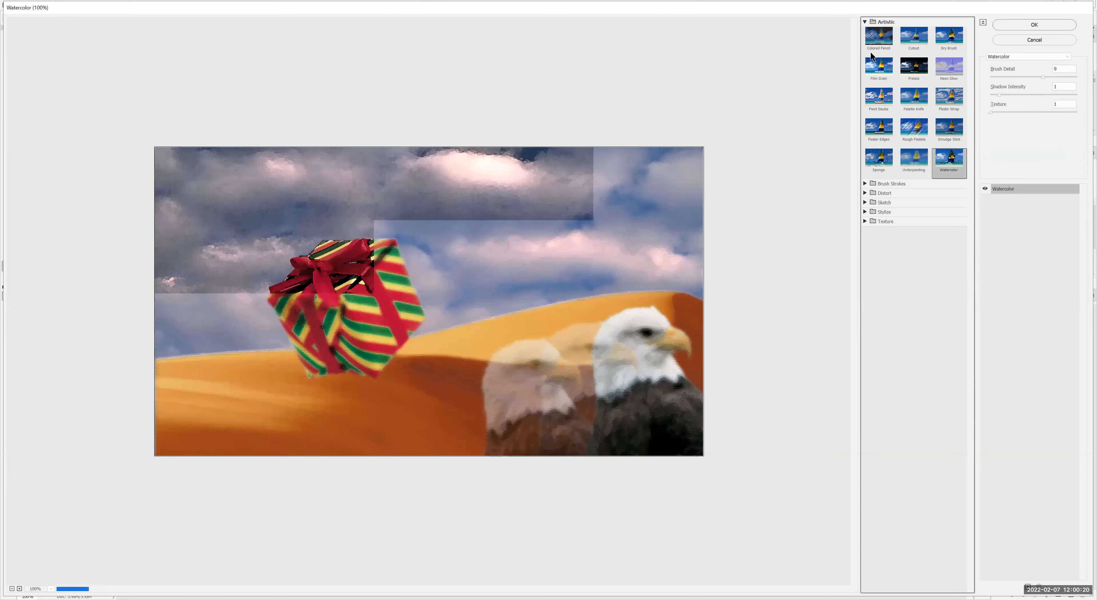
# Step: Preview the Accented Edges, Angled Strokes, Sumi-e and Sprayed Strokes filters from the Brush Strokes category
pyautogui.click(865, 21)
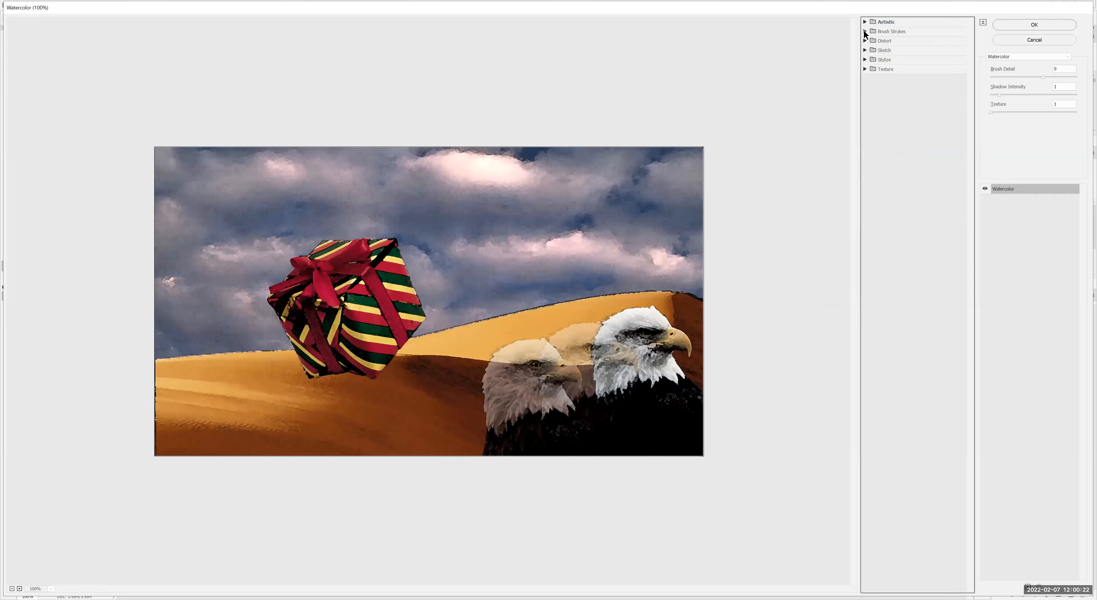
pyautogui.click(865, 32)
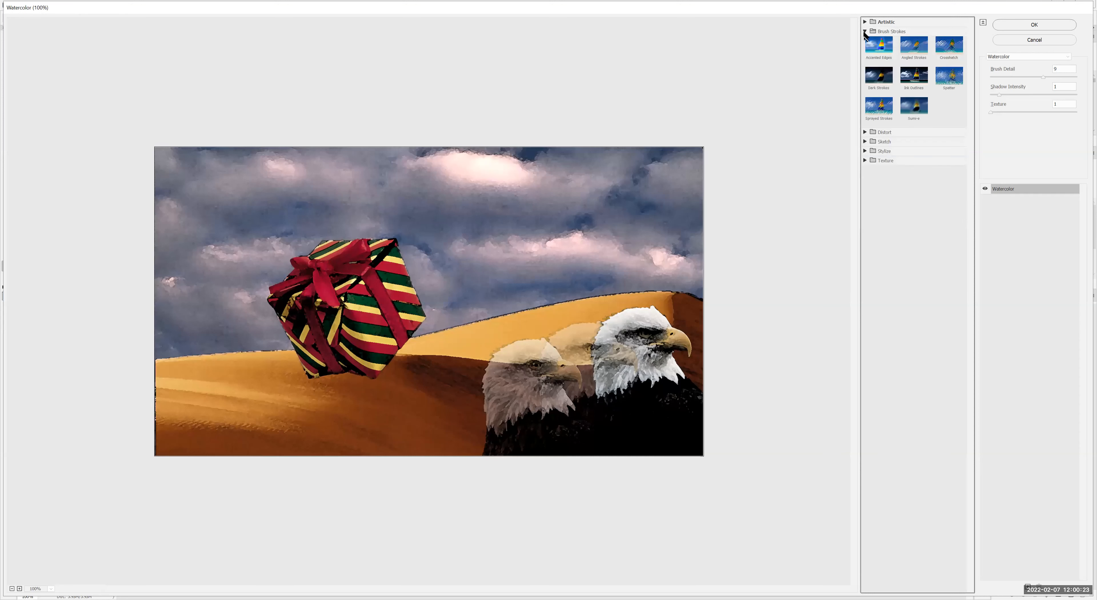
pyautogui.click(878, 59)
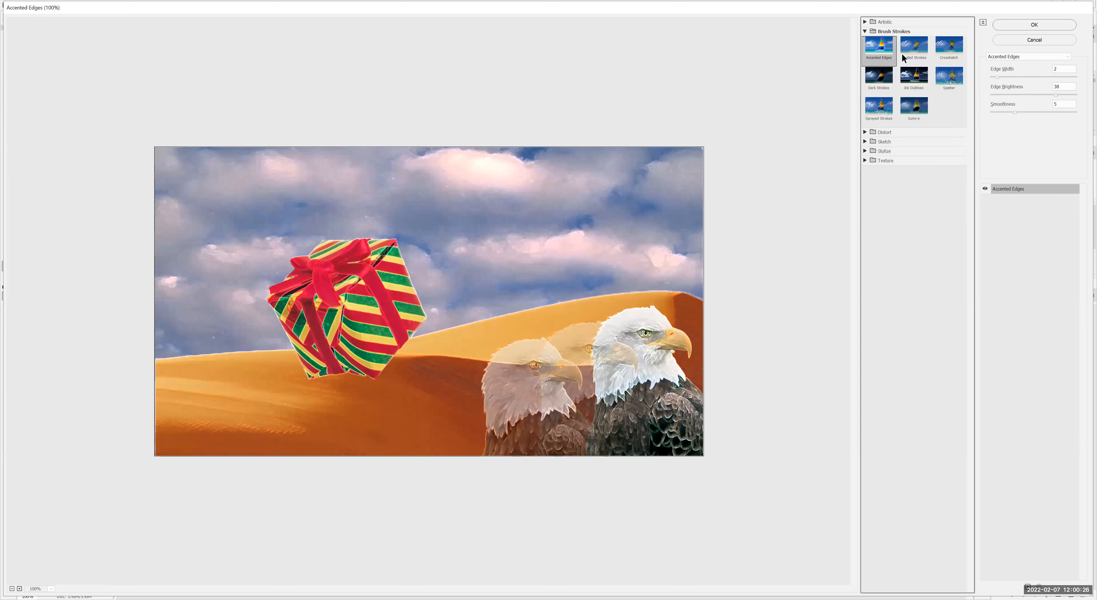
pyautogui.click(903, 60)
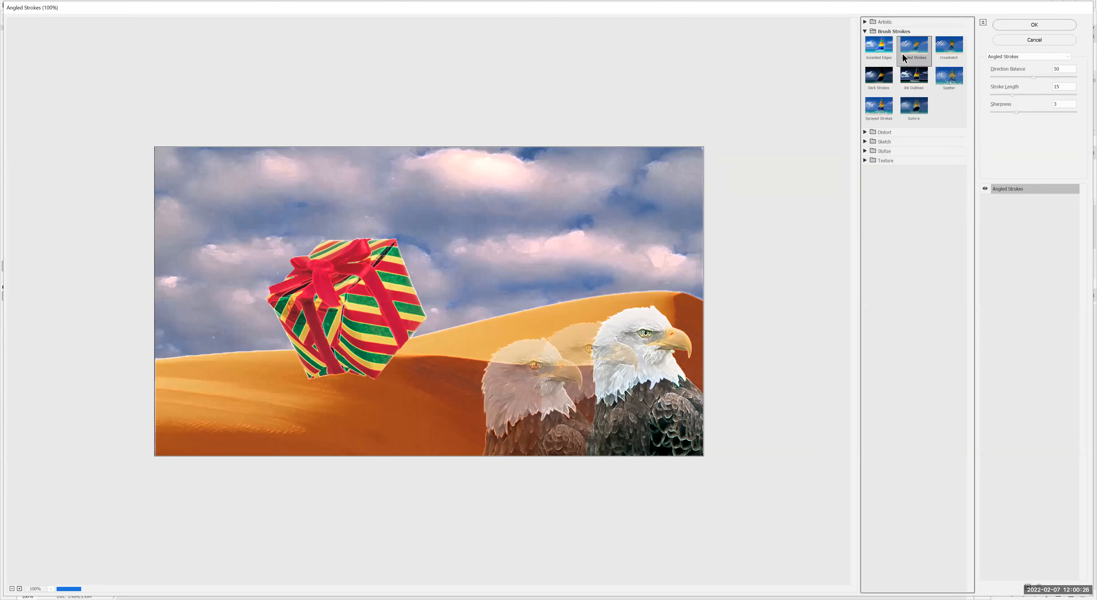
pyautogui.click(909, 110)
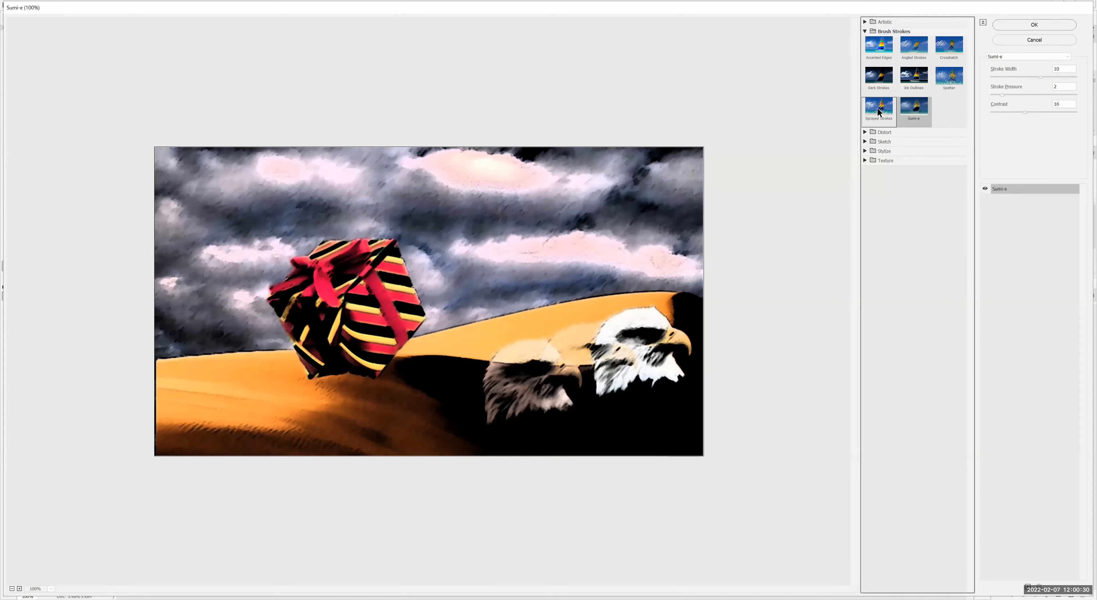
pyautogui.click(877, 107)
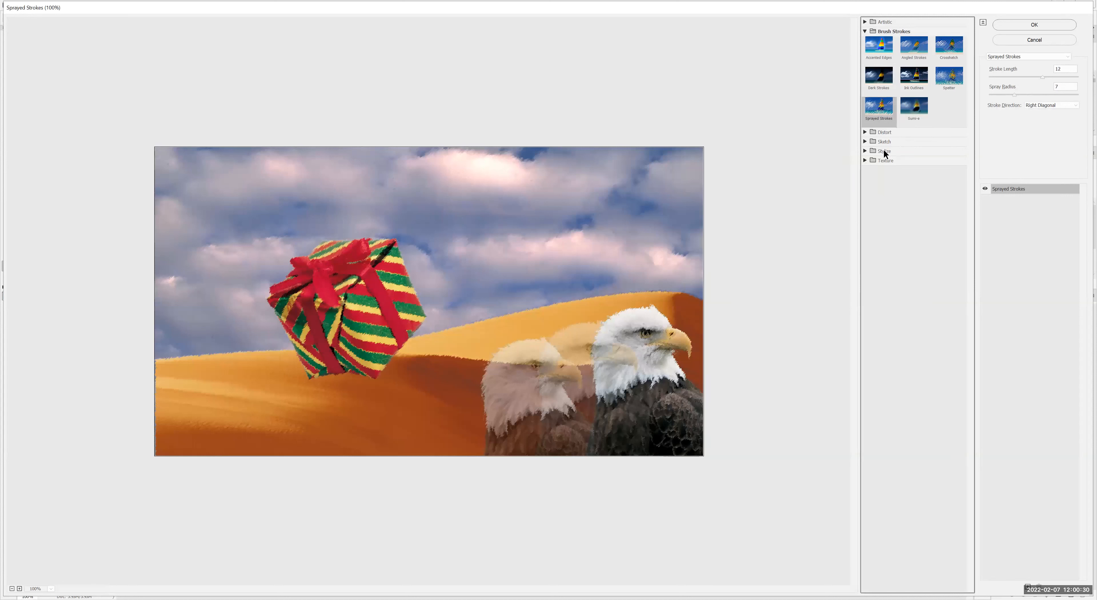
# Step: Preview the Diffuse Glow, Glass and Ocean Ripple filters from the Distort category
pyautogui.click(865, 31)
pyautogui.click(864, 41)
pyautogui.click(879, 65)
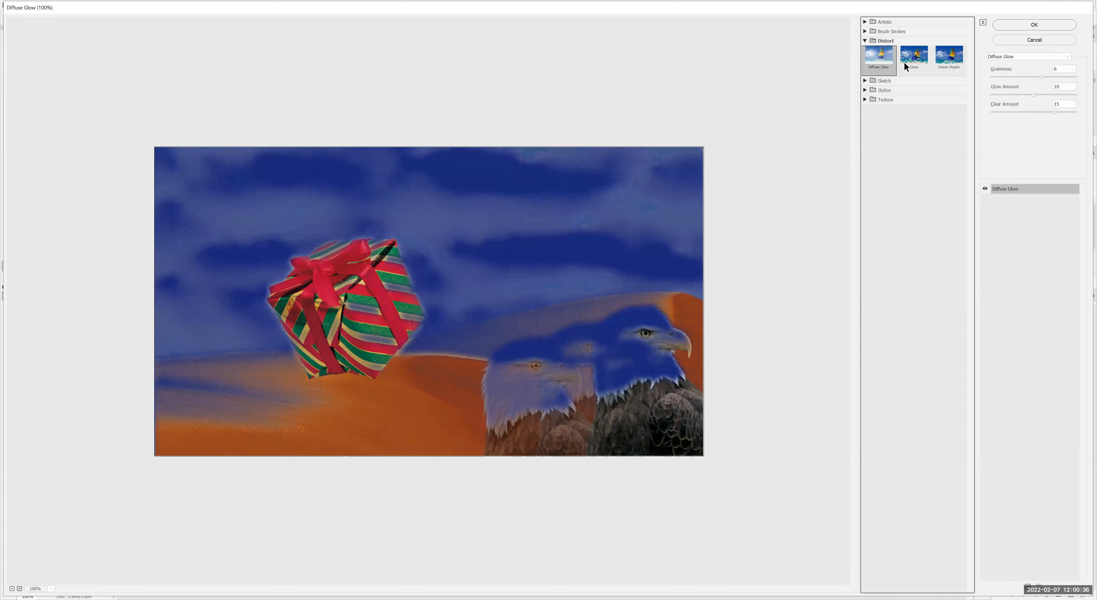
pyautogui.click(905, 63)
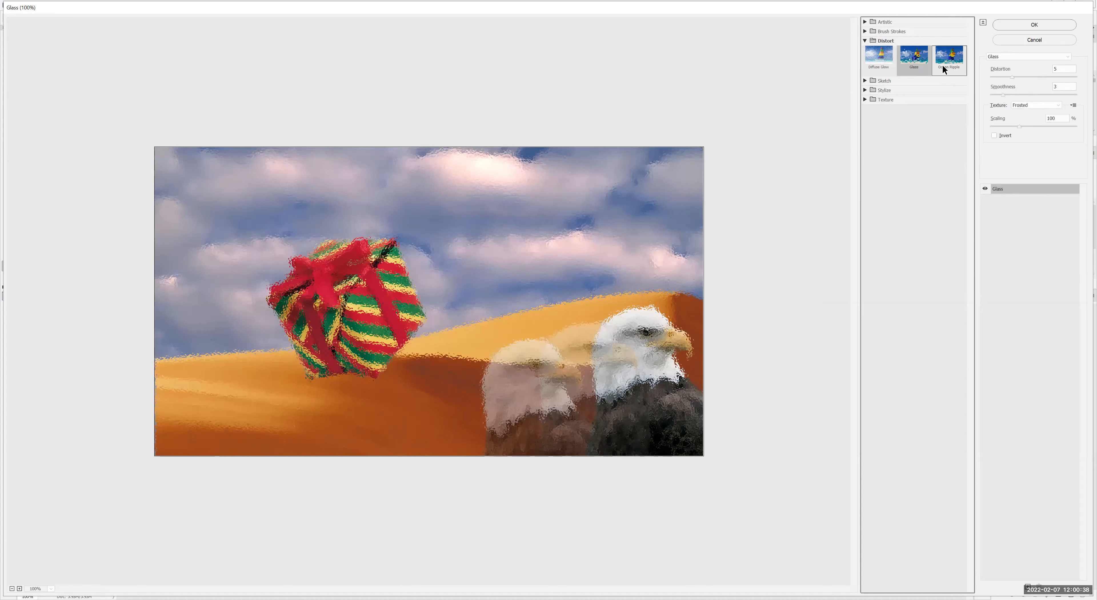
pyautogui.click(943, 66)
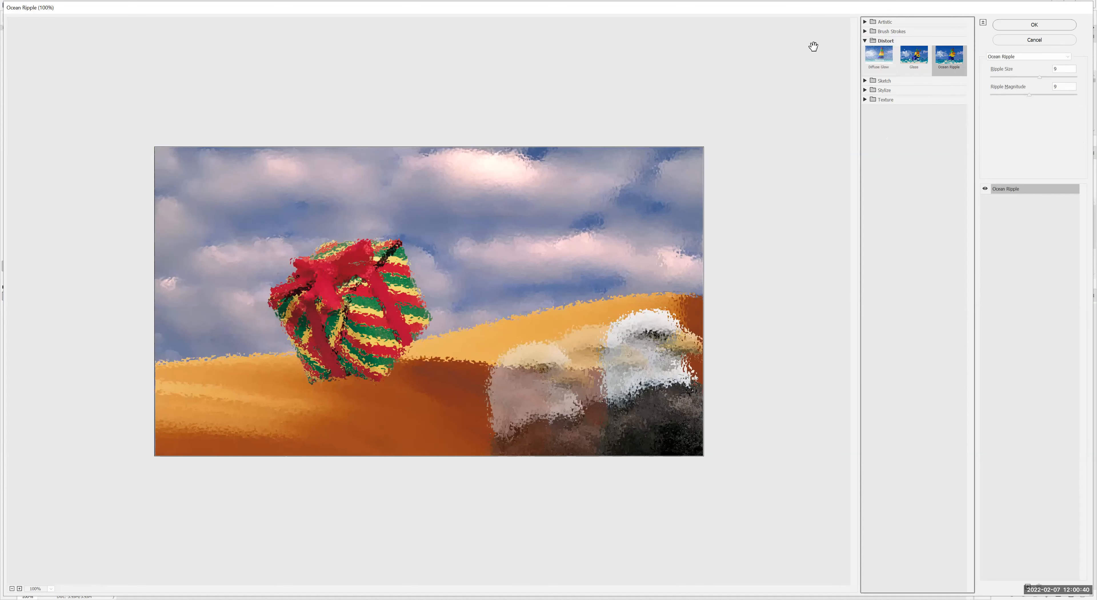
# Step: Try Ocean Ripple with a ripple size of 3 and a ripple magnitude of 6
pyautogui.click(1012, 57)
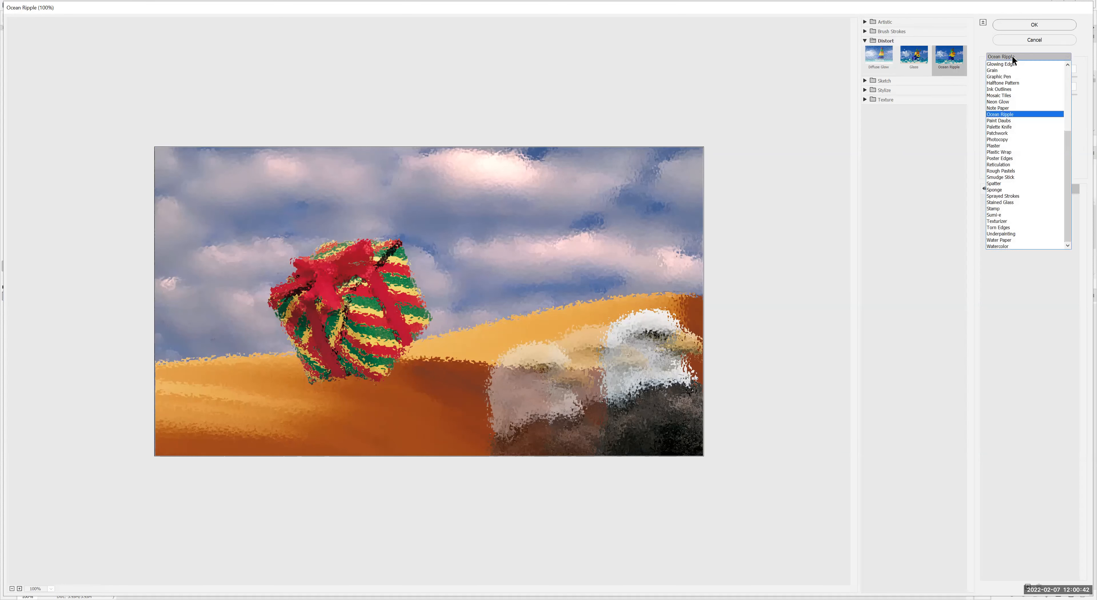
pyautogui.click(984, 40)
pyautogui.moveTo(1019, 75); pyautogui.dragTo(1016, 97)
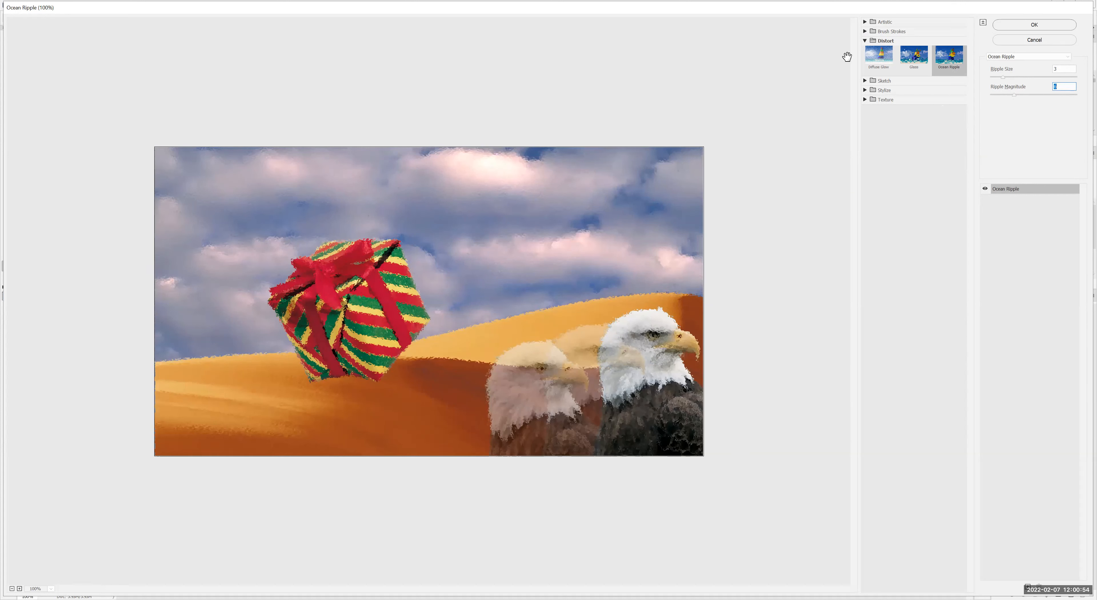
# Step: Preview the Bas Relief, Conté Crayon, Reticulation and Stamp filters from the Sketch category
pyautogui.click(864, 41)
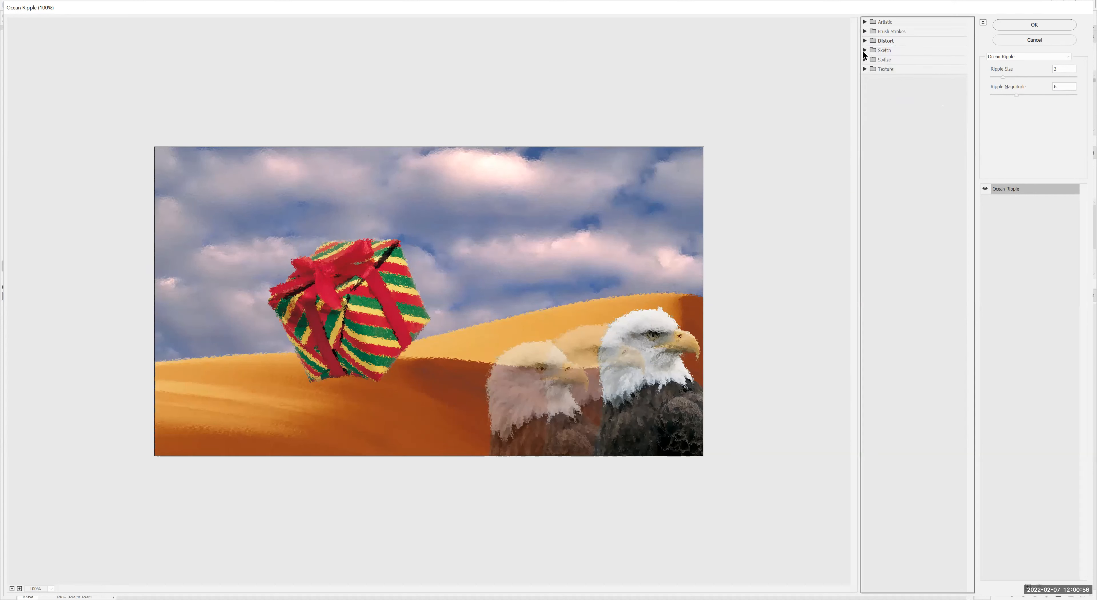
pyautogui.click(864, 50)
pyautogui.click(877, 71)
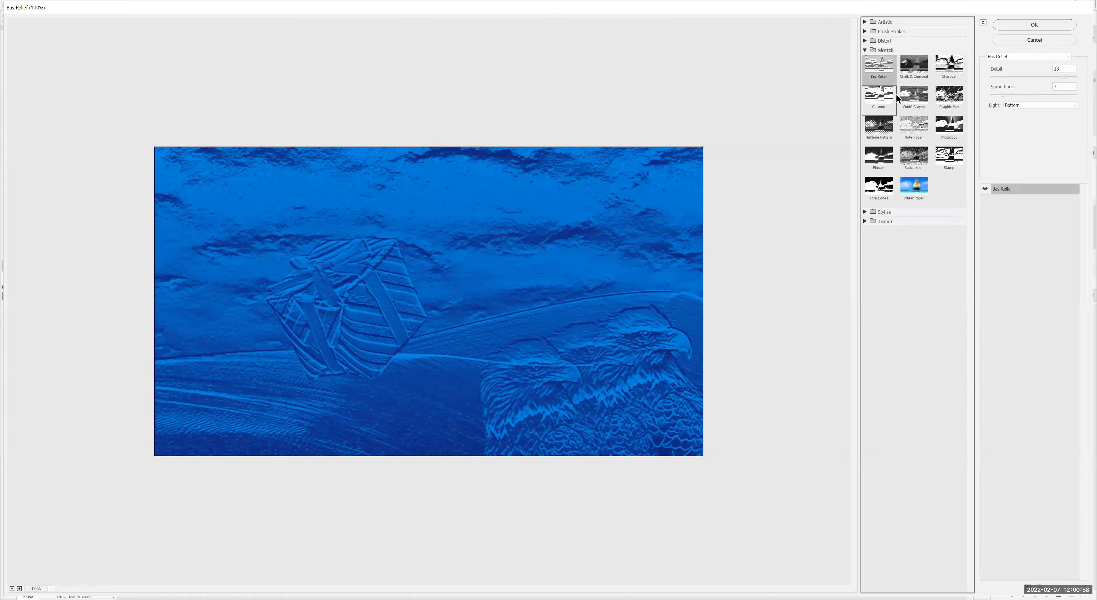
pyautogui.click(913, 101)
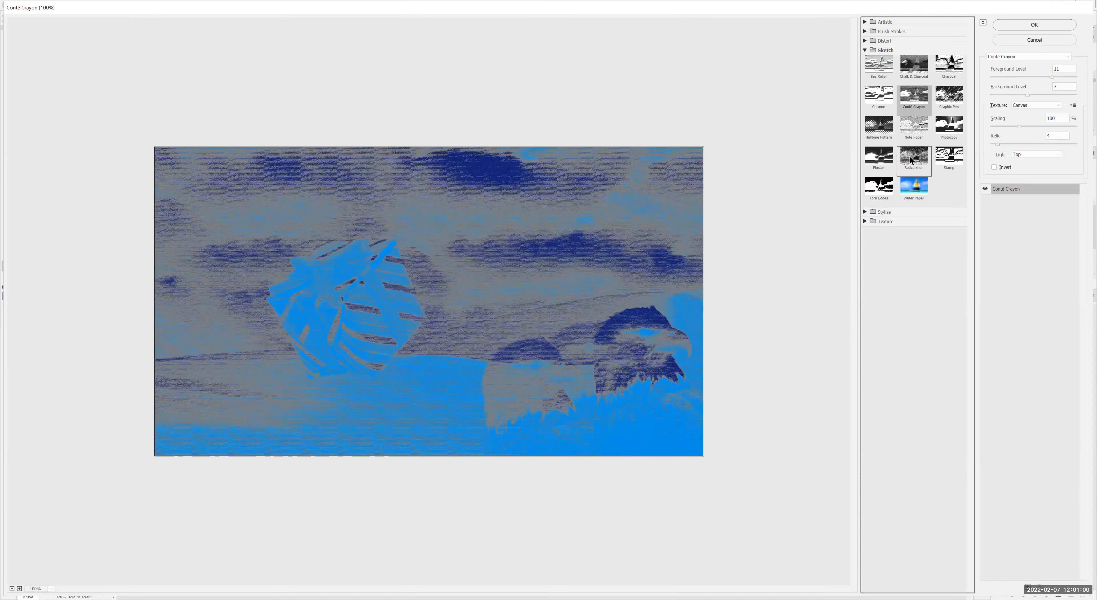
pyautogui.click(910, 161)
pyautogui.click(949, 168)
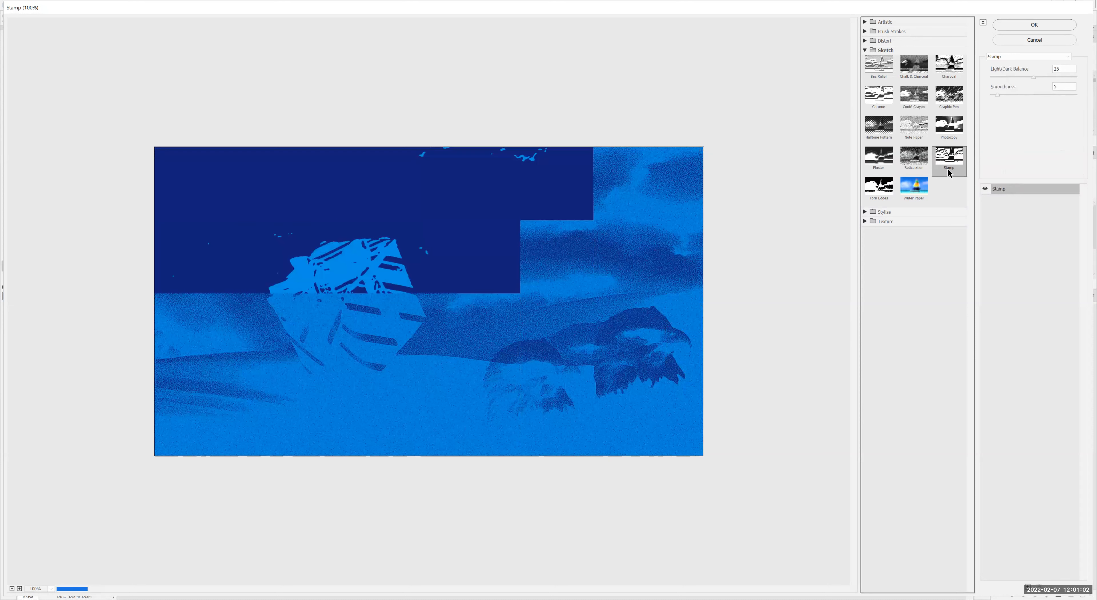
# Step: Preview the Glowing Edges filter from the Stylize category
pyautogui.click(865, 49)
pyautogui.click(865, 59)
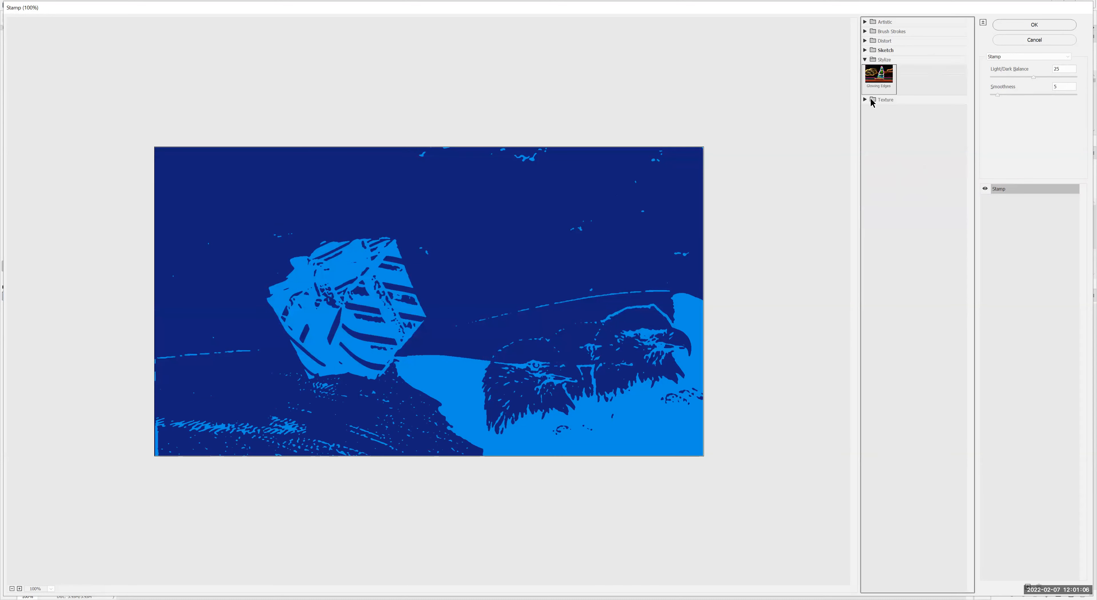
pyautogui.click(872, 84)
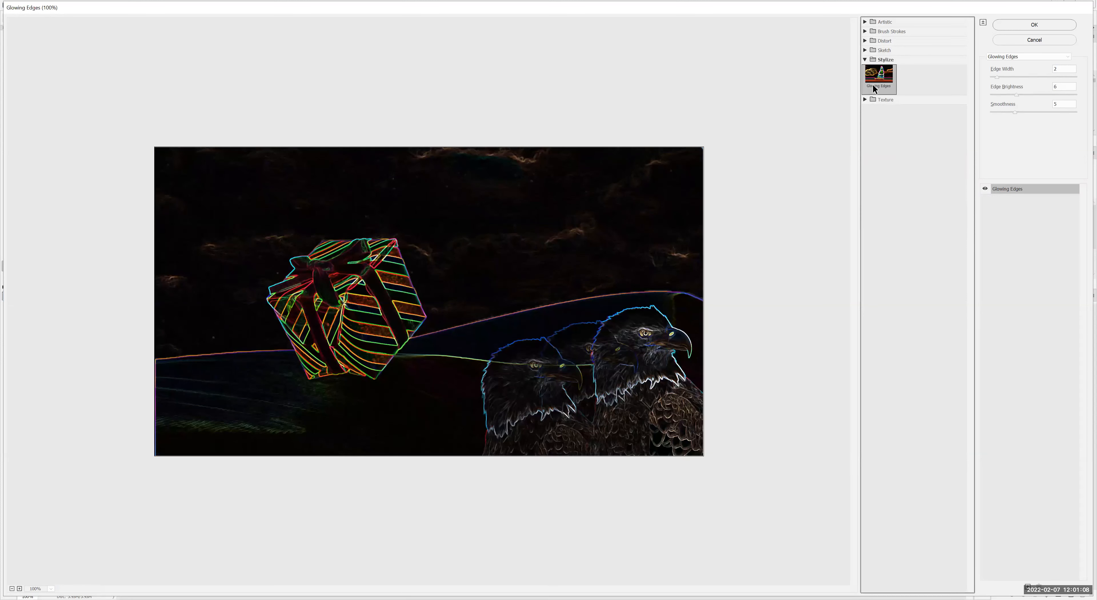
# Step: Preview the Craquelure, Grain, Mosaic Tiles, Texturizer, Stained Glass and Patchwork filters from the Texture category
pyautogui.click(865, 60)
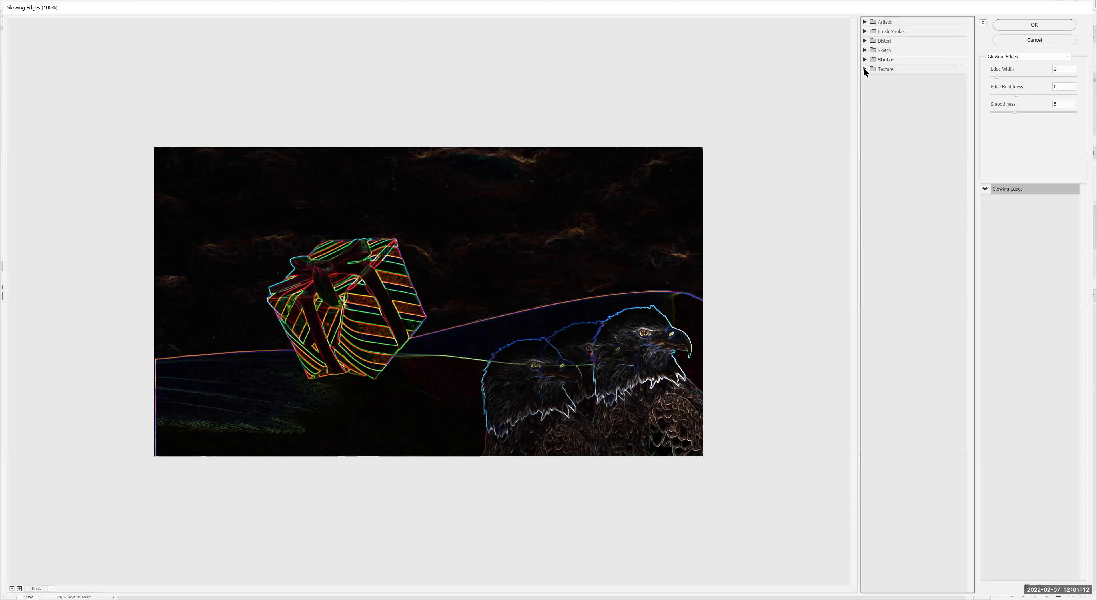
pyautogui.click(864, 69)
pyautogui.click(888, 85)
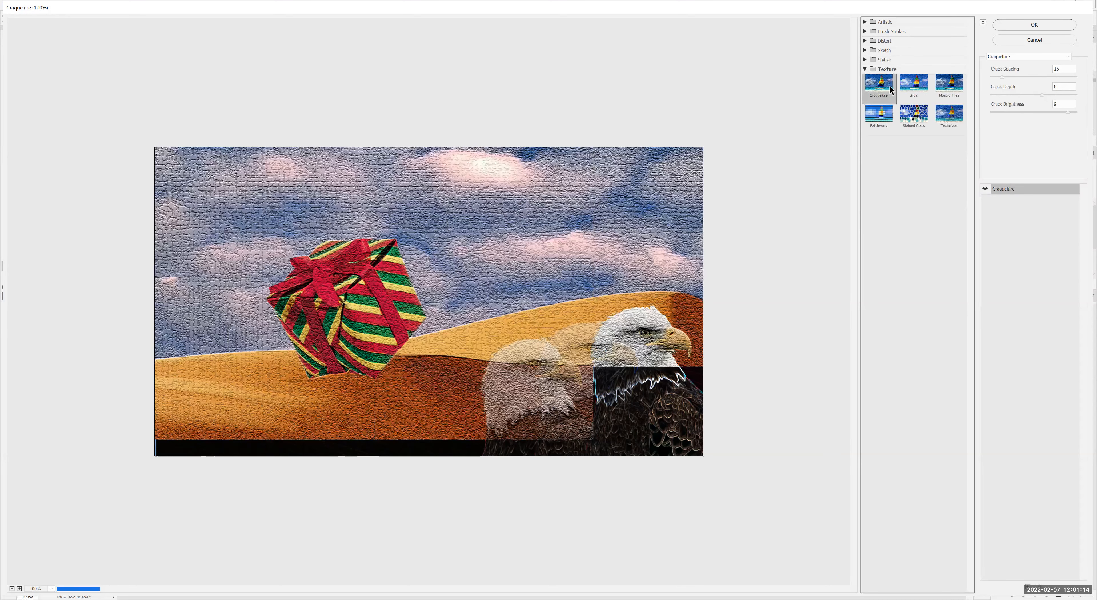
pyautogui.click(910, 89)
pyautogui.click(944, 90)
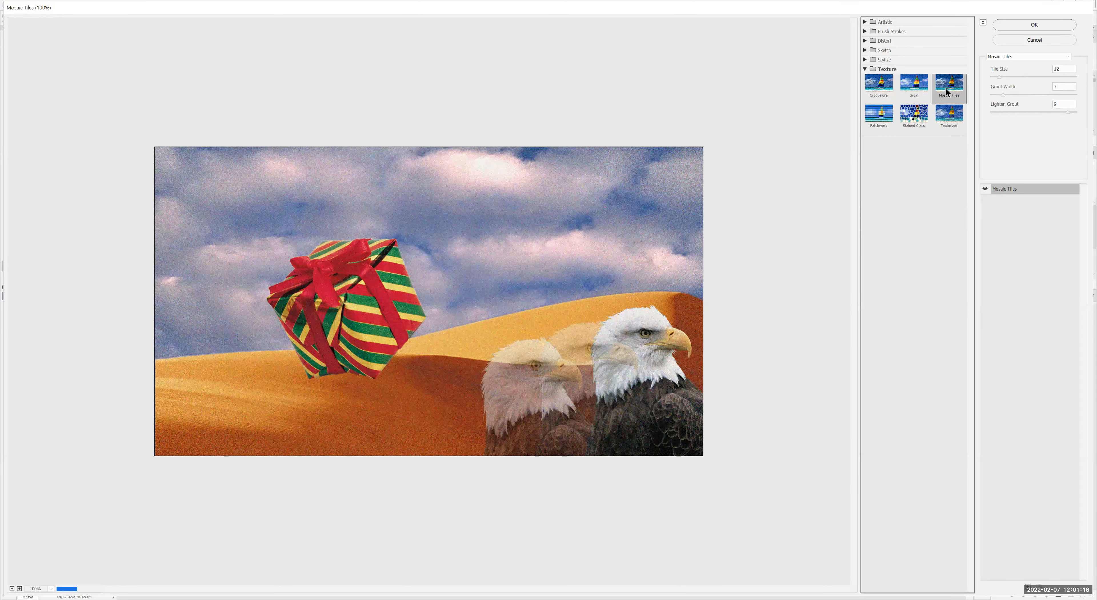
pyautogui.click(940, 119)
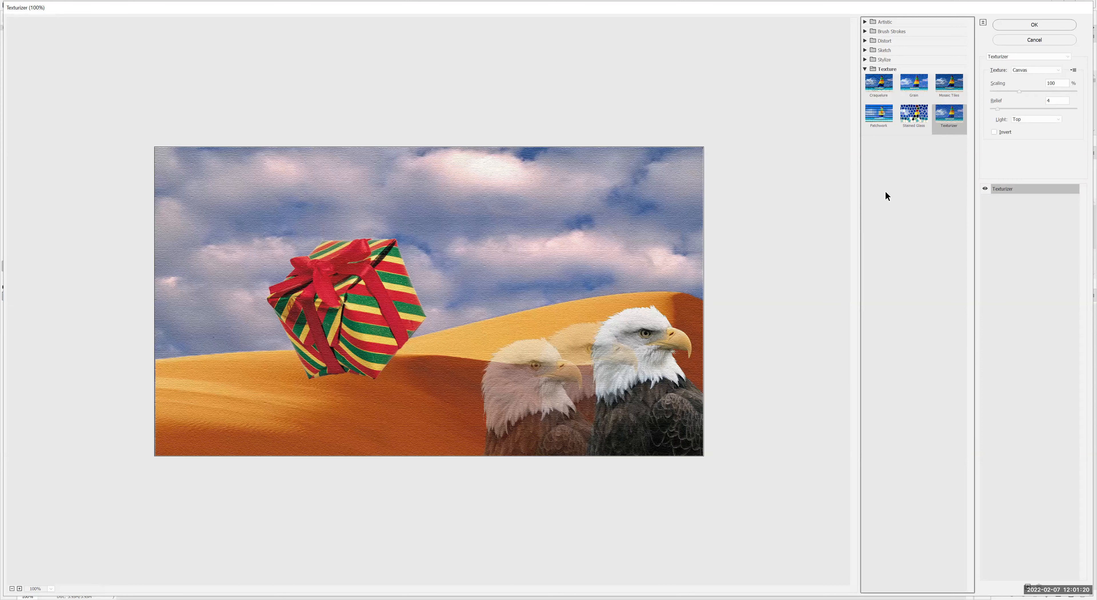
pyautogui.click(914, 115)
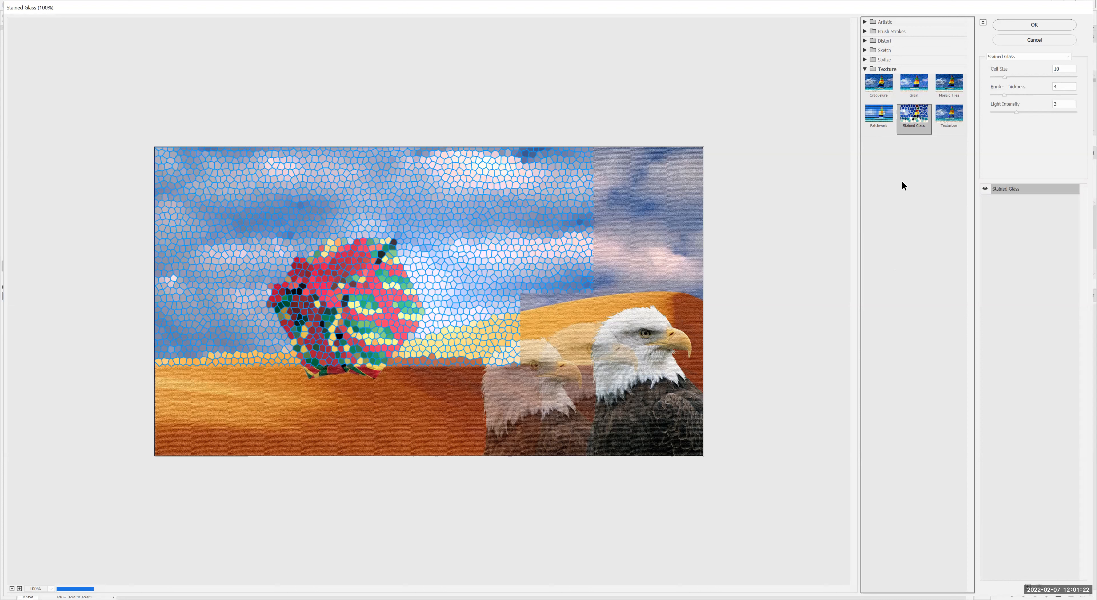
pyautogui.click(882, 117)
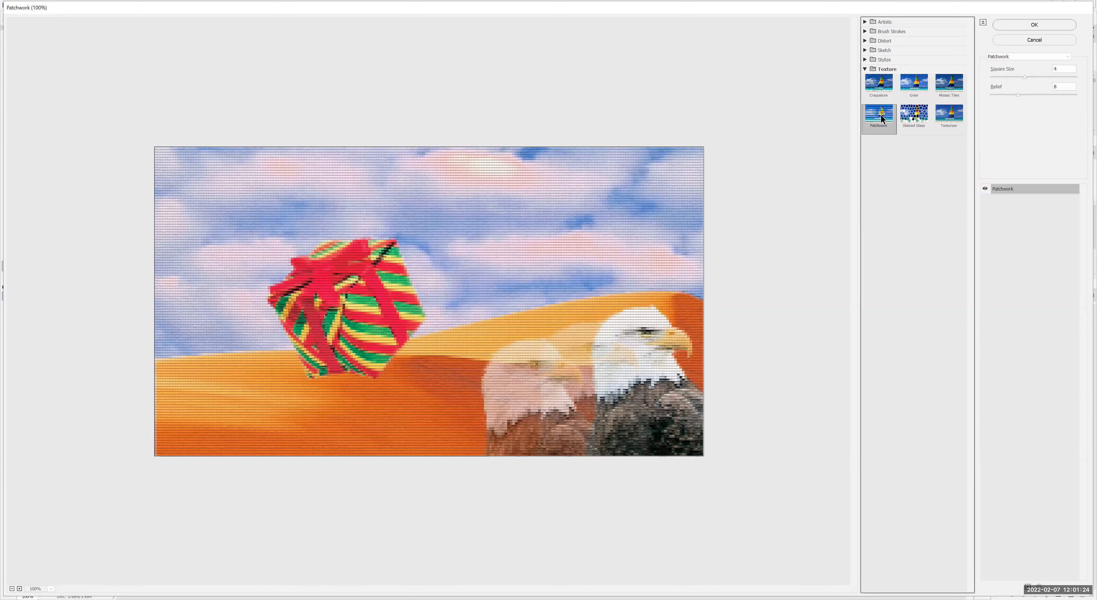
# Step: Expand the Stylize and Sketch categories and preview the Bas Relief filter again
pyautogui.click(864, 69)
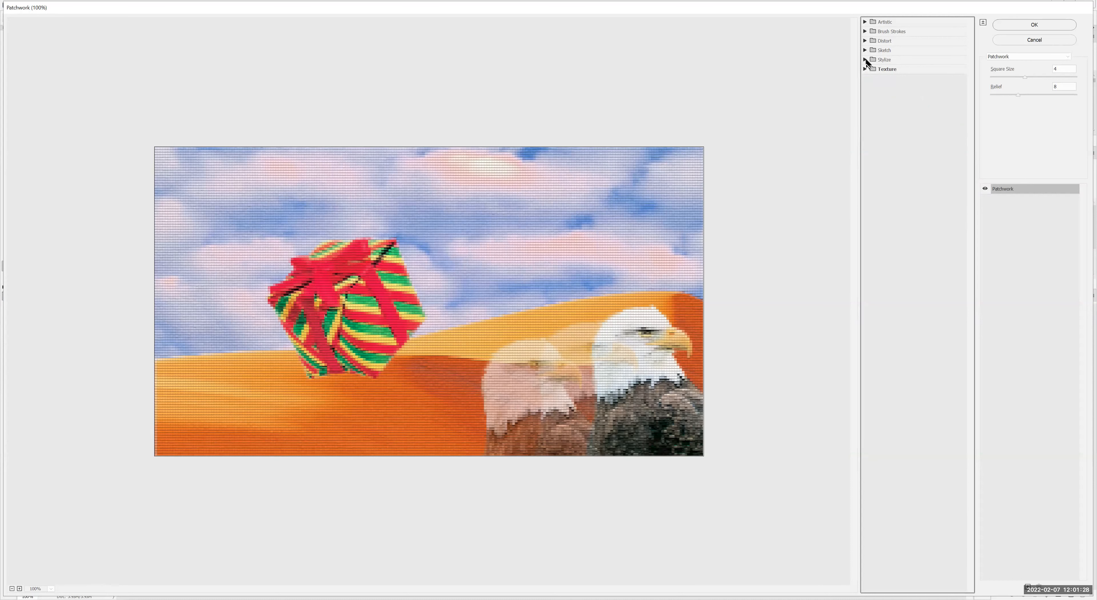
pyautogui.click(865, 59)
pyautogui.click(865, 50)
pyautogui.click(879, 68)
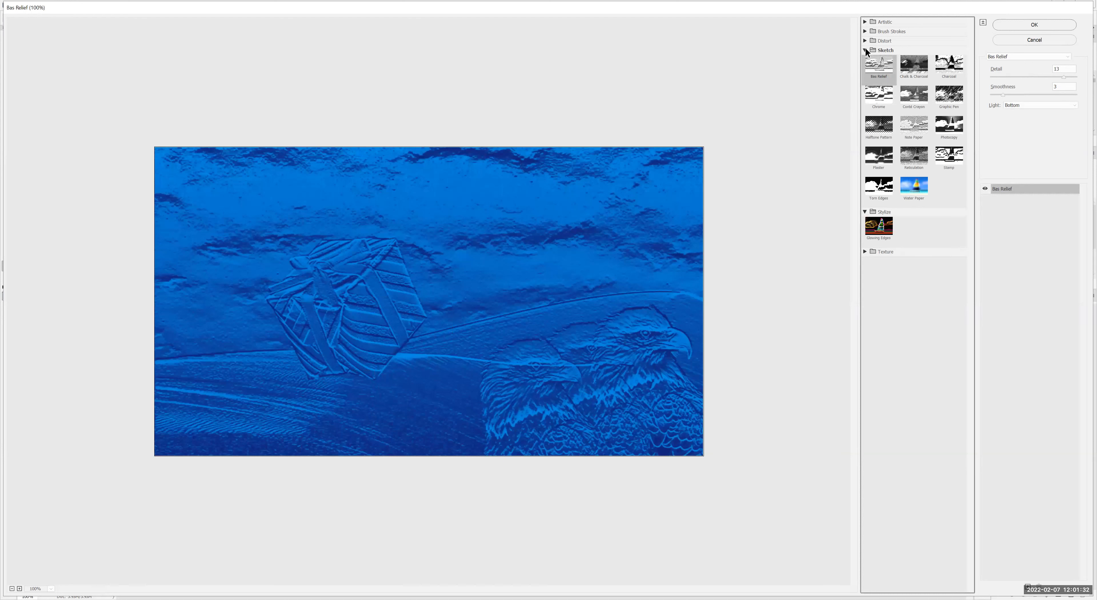
# Step: Choose the Film Grain artistic filter and add a second effect layer above it in the filter stack
pyautogui.click(865, 50)
pyautogui.click(864, 22)
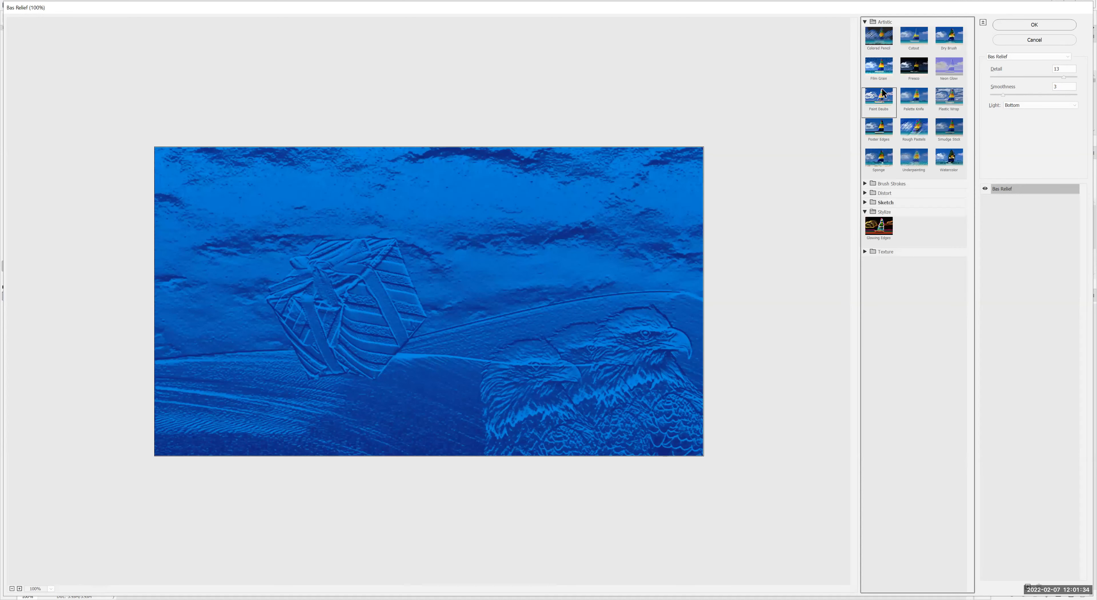
pyautogui.click(879, 70)
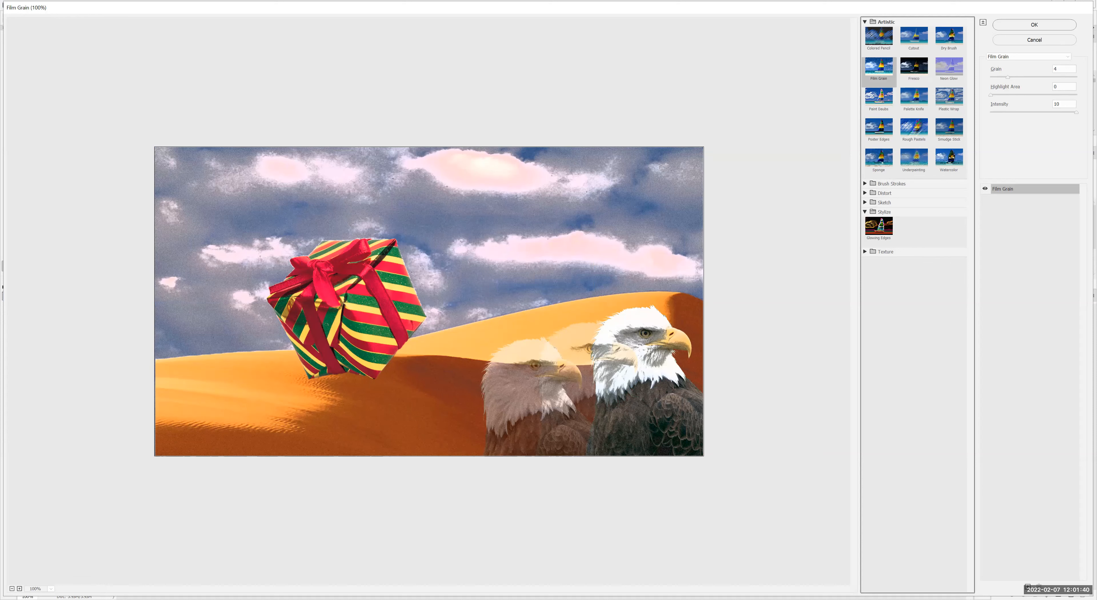
pyautogui.click(1028, 586)
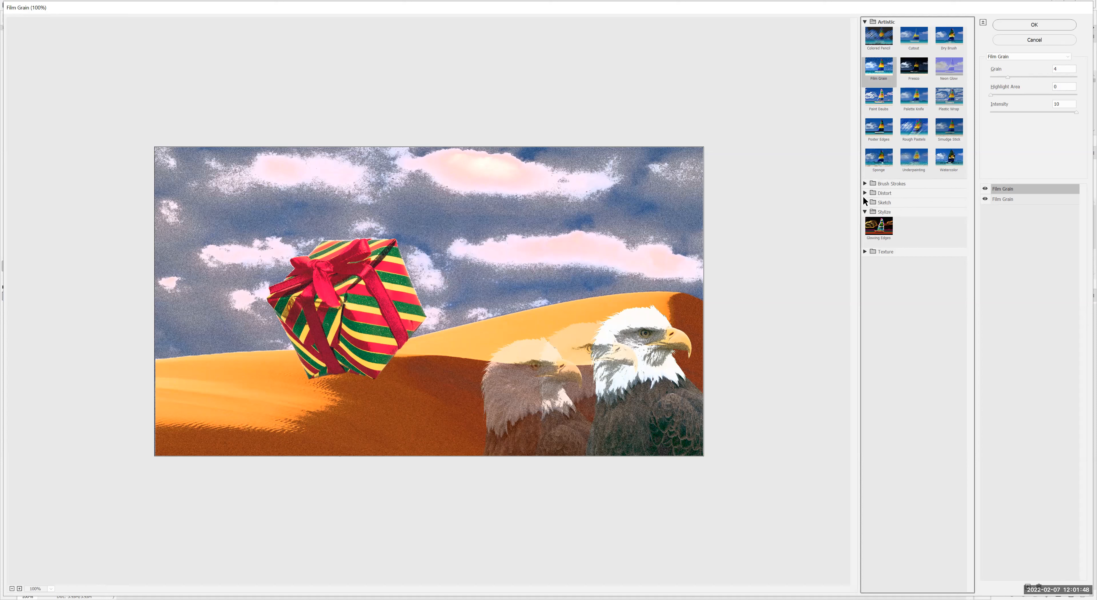
# Step: Change the upper effect layer to the Bas Relief sketch filter and switch between the two effect layers to compare their settings
pyautogui.click(863, 203)
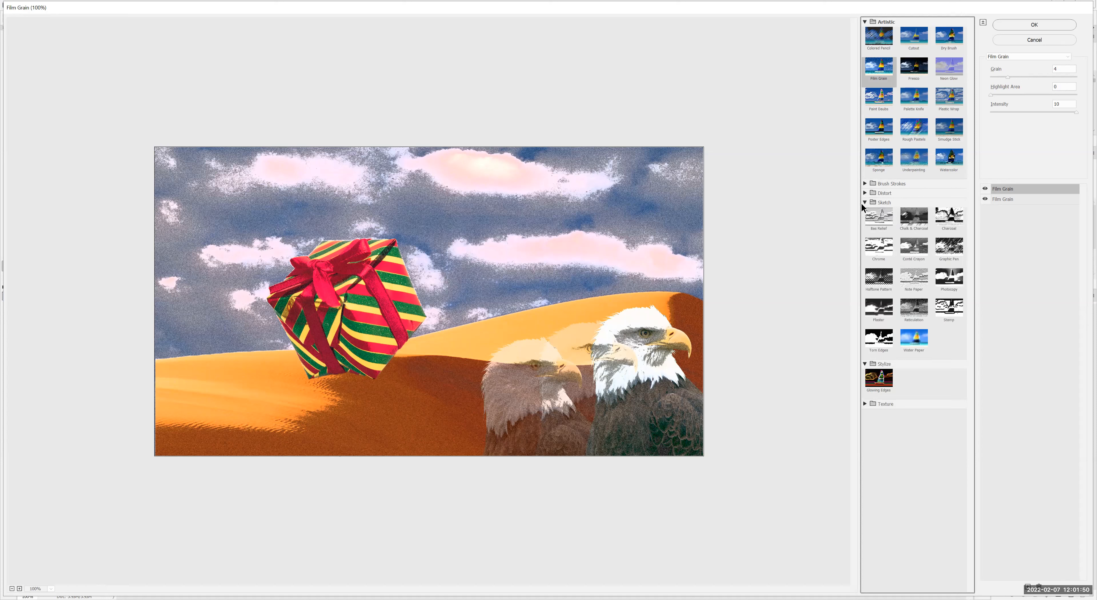
pyautogui.click(873, 222)
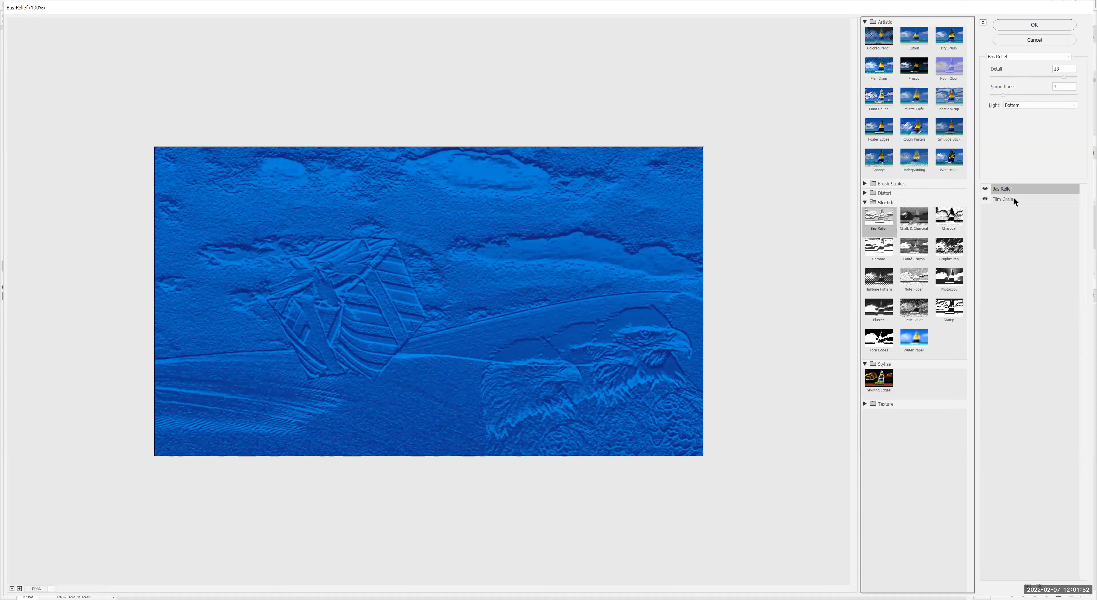
pyautogui.click(1010, 200)
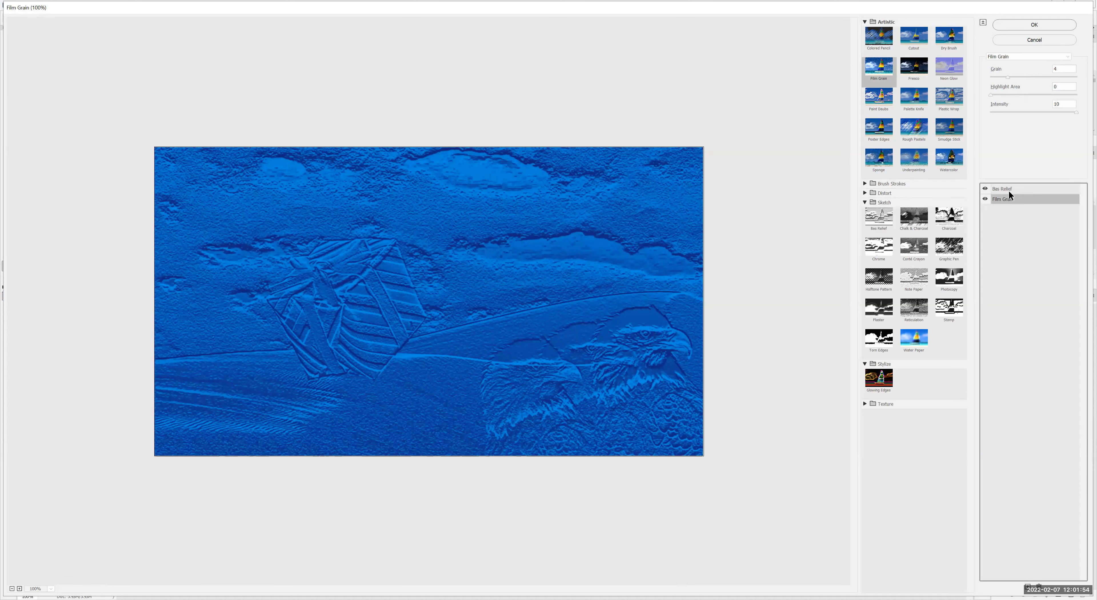
pyautogui.click(1008, 191)
# Step: Change the lower effect layer to Dry Brush, and replace that with the Diffuse Glow distort filter
pyautogui.click(1008, 199)
pyautogui.click(949, 46)
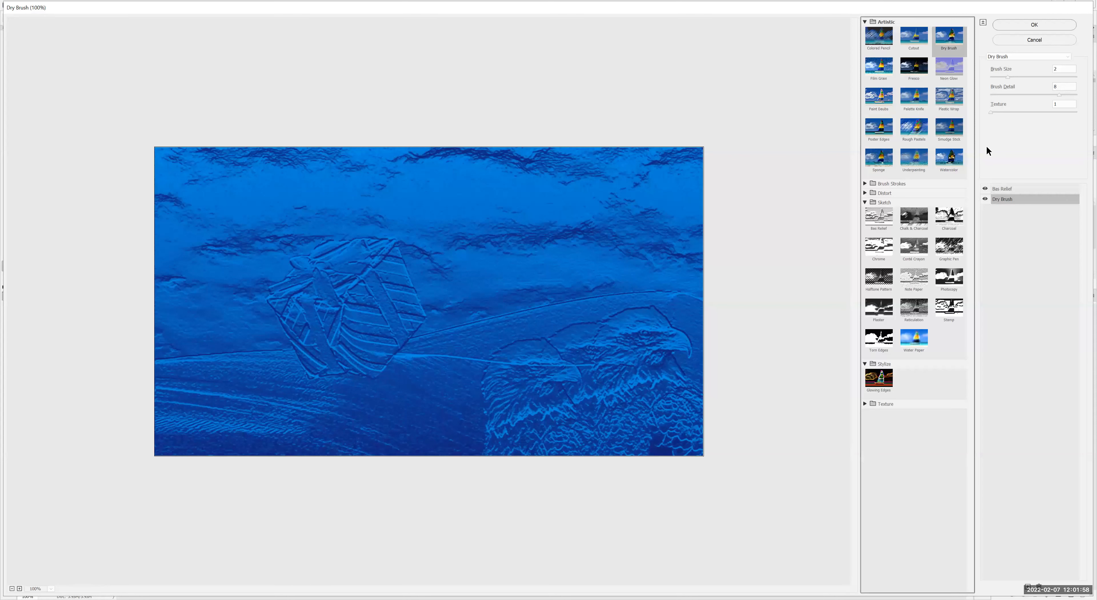
pyautogui.click(864, 201)
pyautogui.click(864, 191)
pyautogui.click(875, 207)
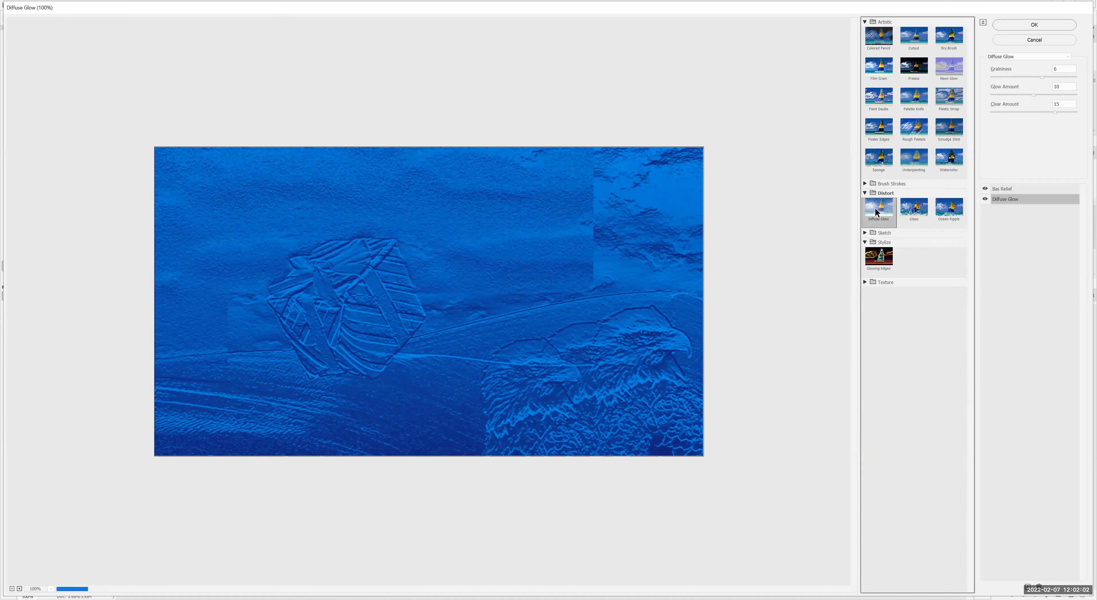
# Step: Change the upper effect layer from Bas Relief to the Underpainting artistic filter and review both effect layers
pyautogui.click(1006, 190)
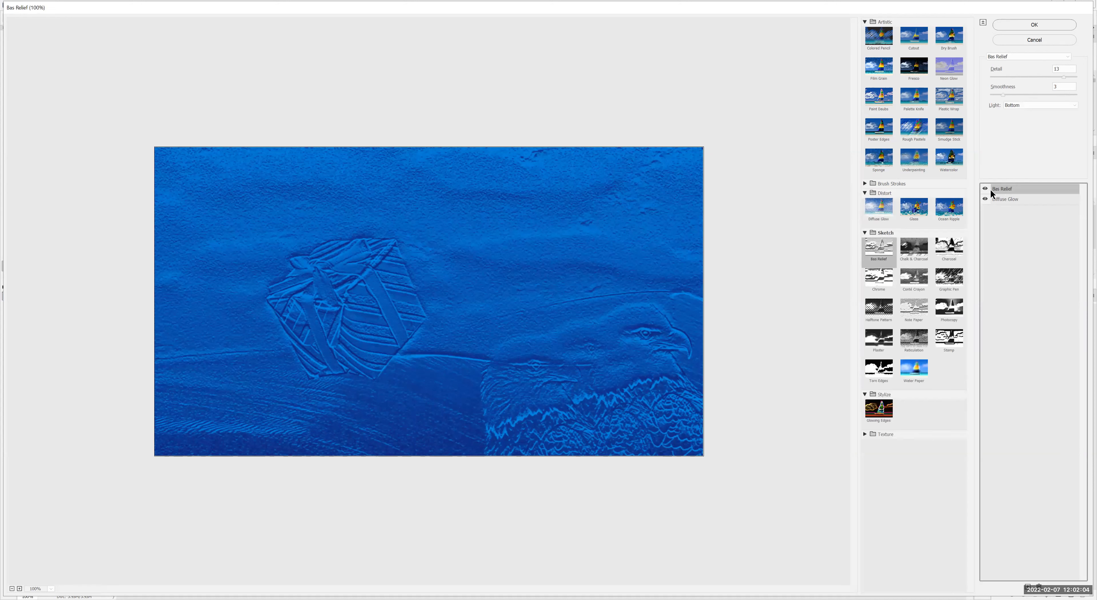
pyautogui.click(912, 163)
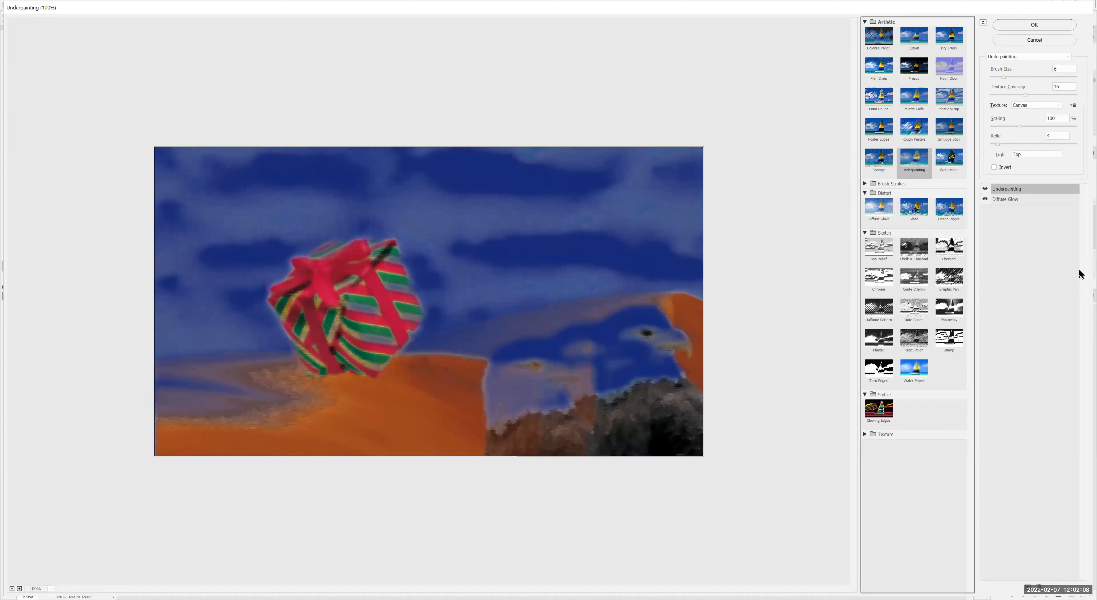
pyautogui.click(1002, 198)
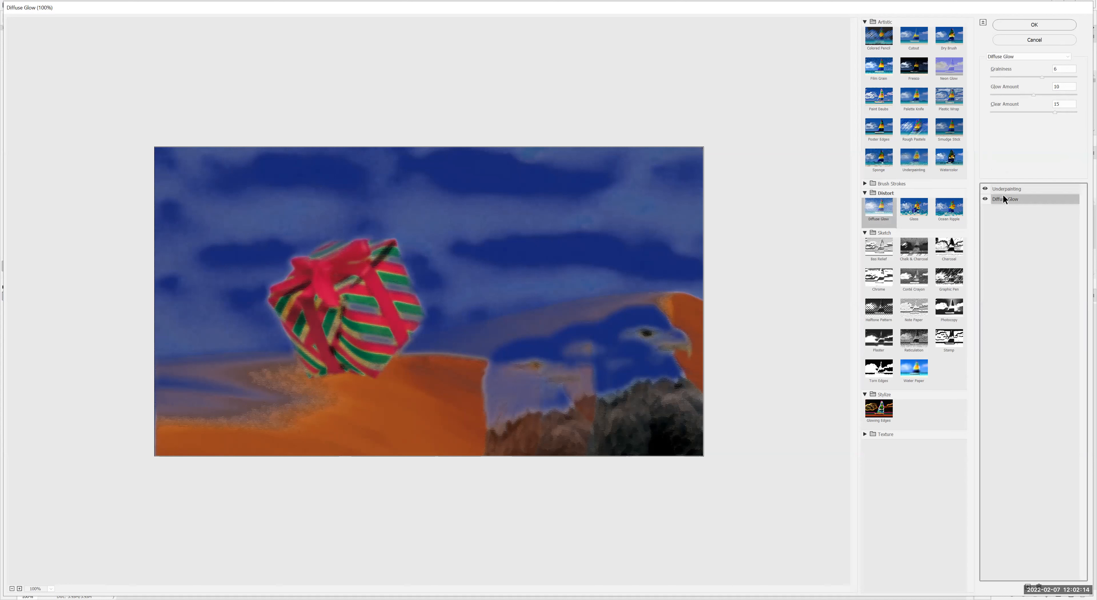
pyautogui.click(1003, 186)
# Step: Lower the graininess of the Diffuse Glow effect layer and apply the stacked effects to the image
pyautogui.click(1004, 198)
pyautogui.moveTo(1042, 77); pyautogui.dragTo(1016, 78)
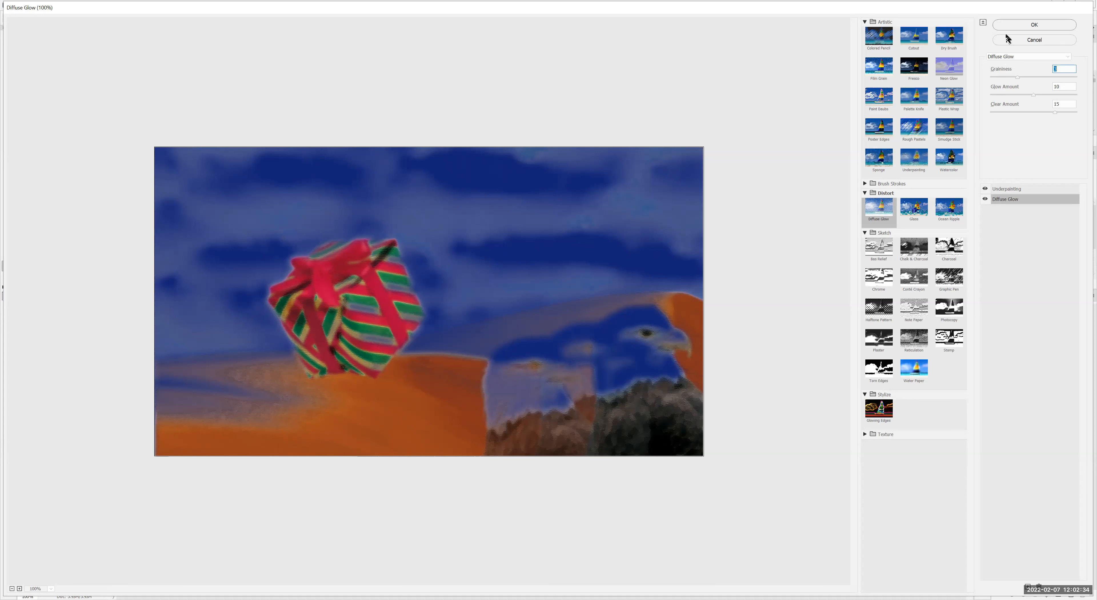
pyautogui.click(1007, 25)
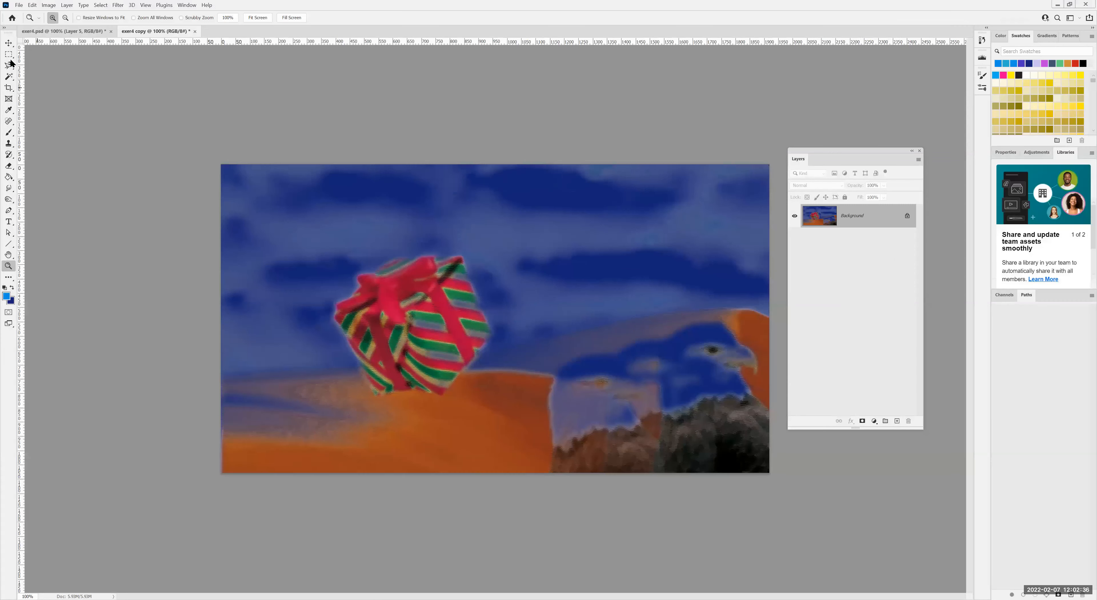
# Step: Fade the applied Filter Gallery effect to about 55% opacity in Normal mode
pyautogui.click(33, 6)
pyautogui.click(51, 46)
pyautogui.moveTo(537, 200); pyautogui.dragTo(529, 197)
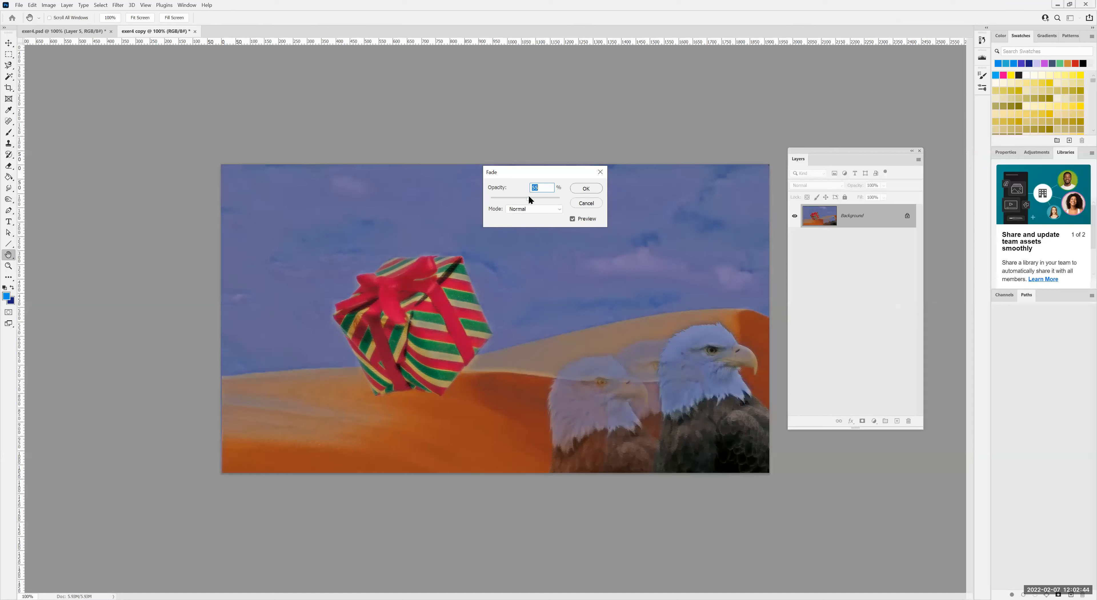